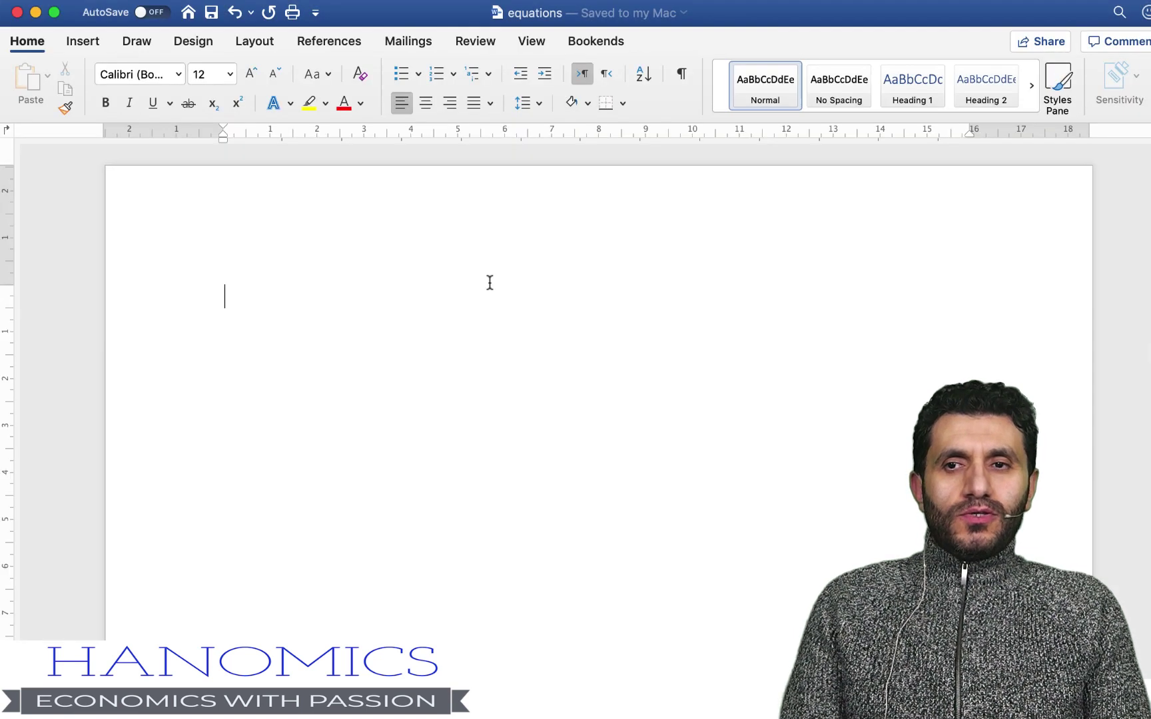
Insert a new equation and build Y with subscript t followed by an equals sign
click(87, 42)
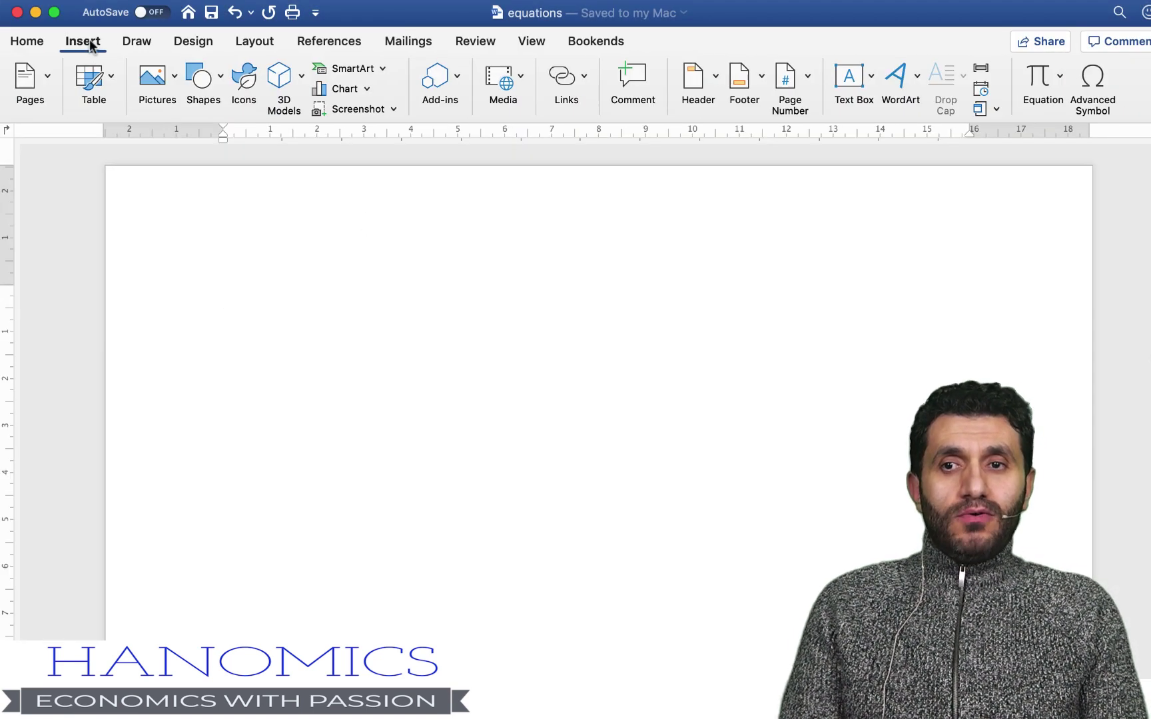
click(1038, 81)
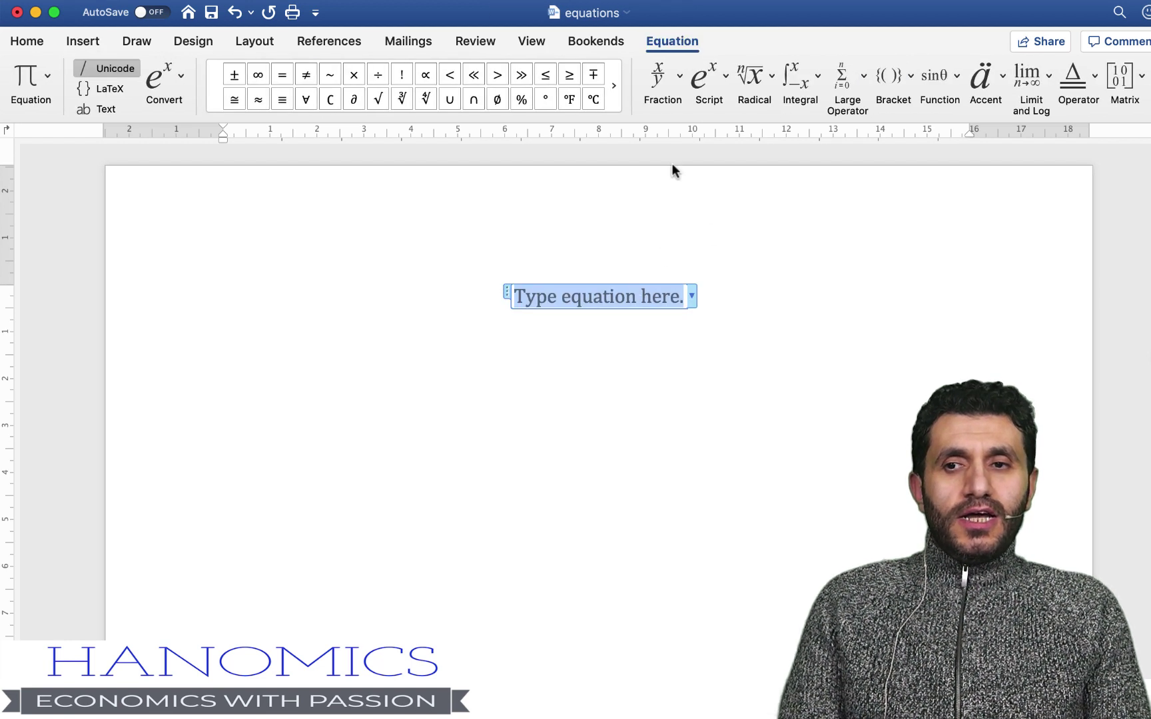
click(707, 82)
click(793, 152)
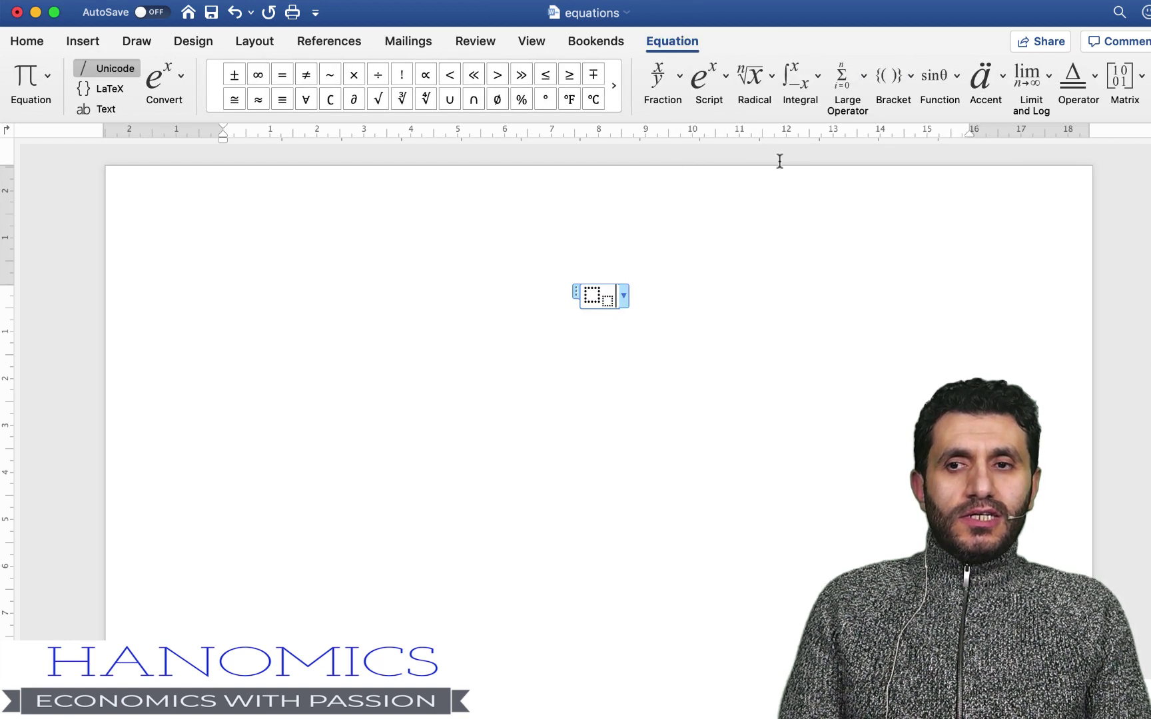
click(592, 293)
text(Y)
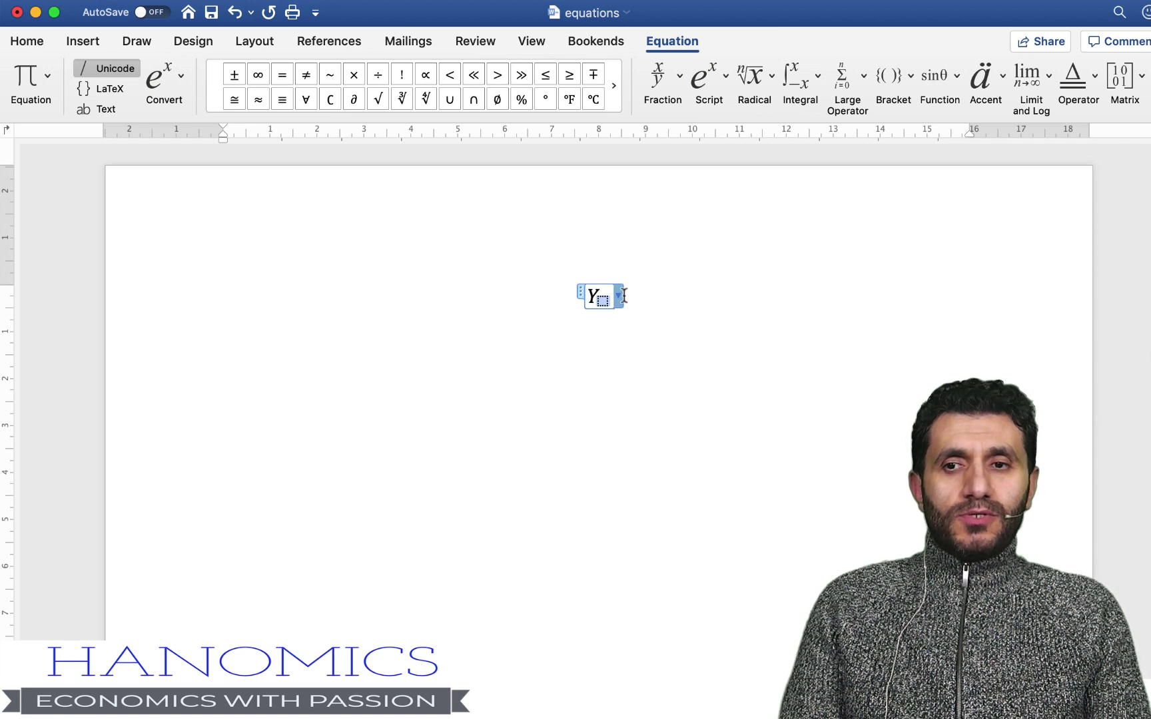
key(Right)
text(t)
key(Right)
text(=)
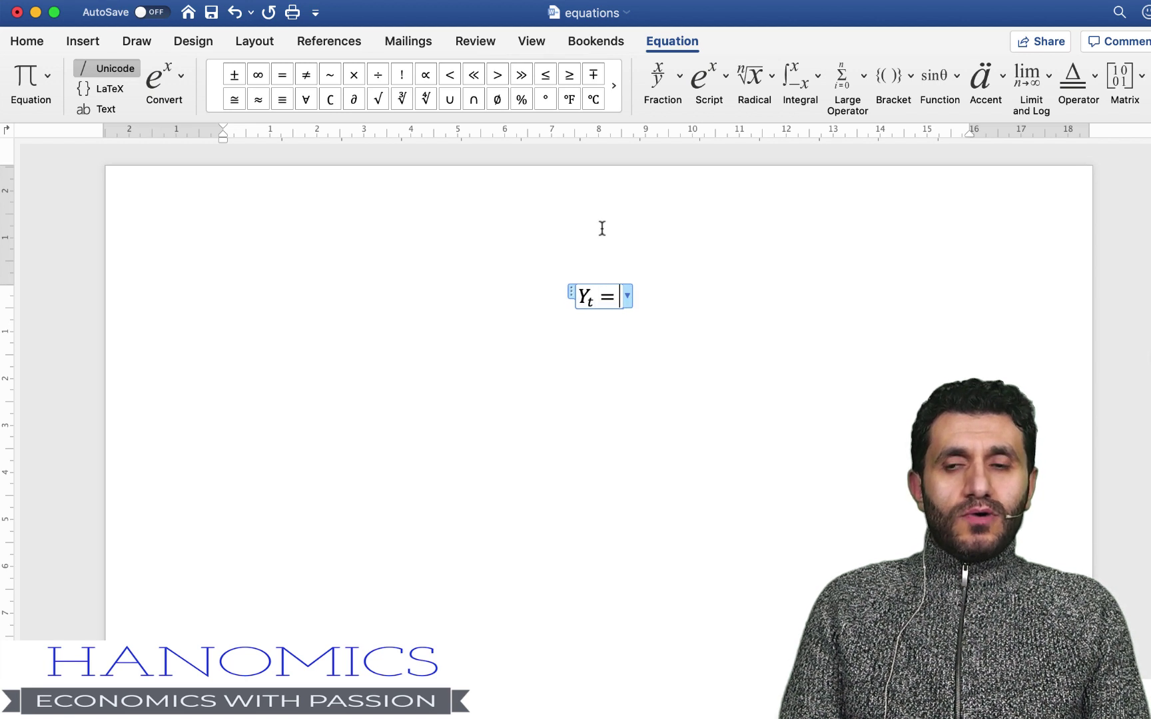
Add β with subscript 0 after the equals sign, followed by a plus sign
click(703, 80)
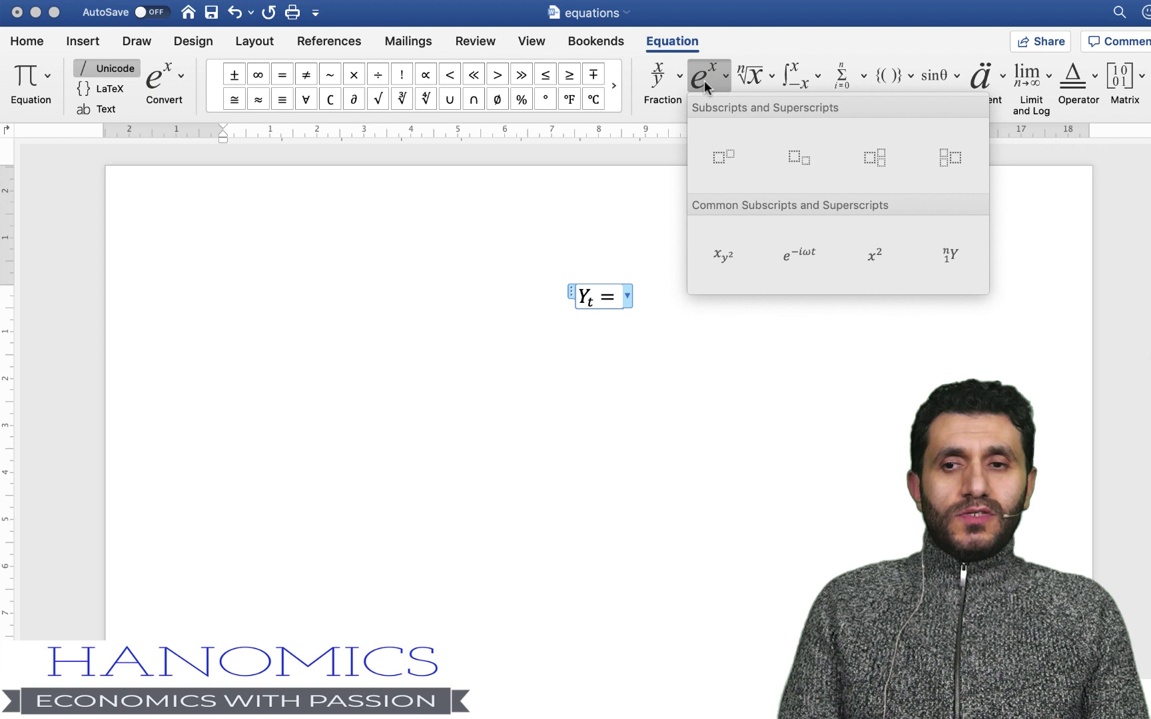
click(739, 153)
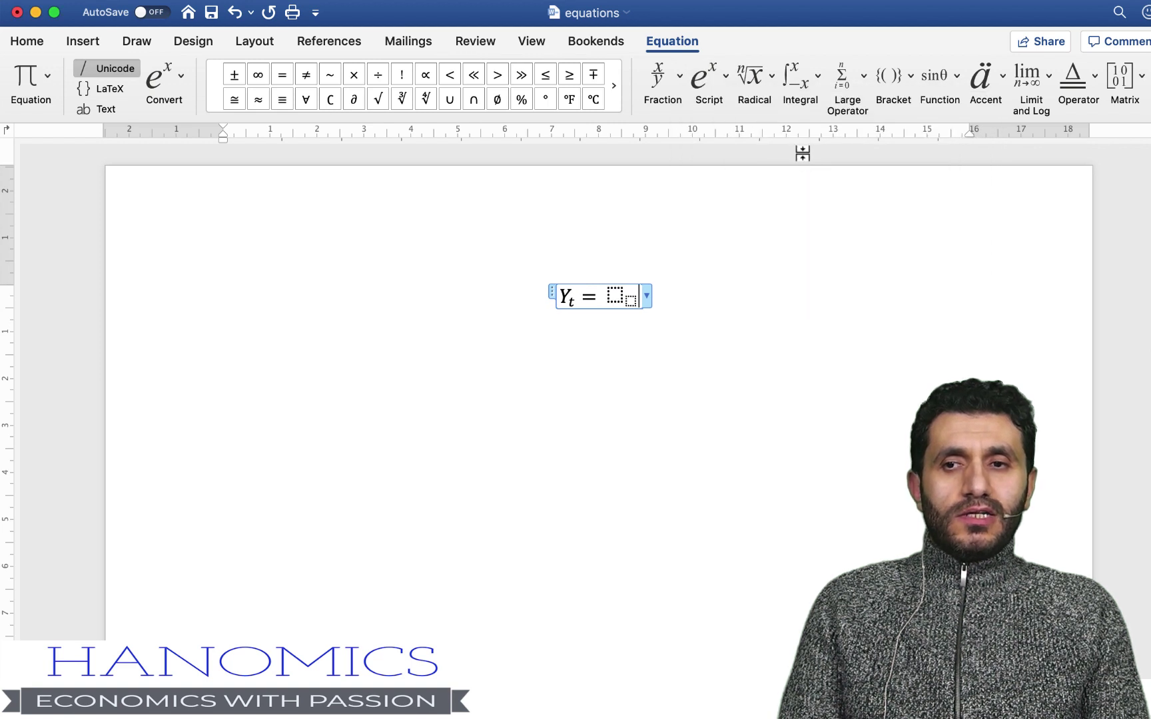
click(612, 85)
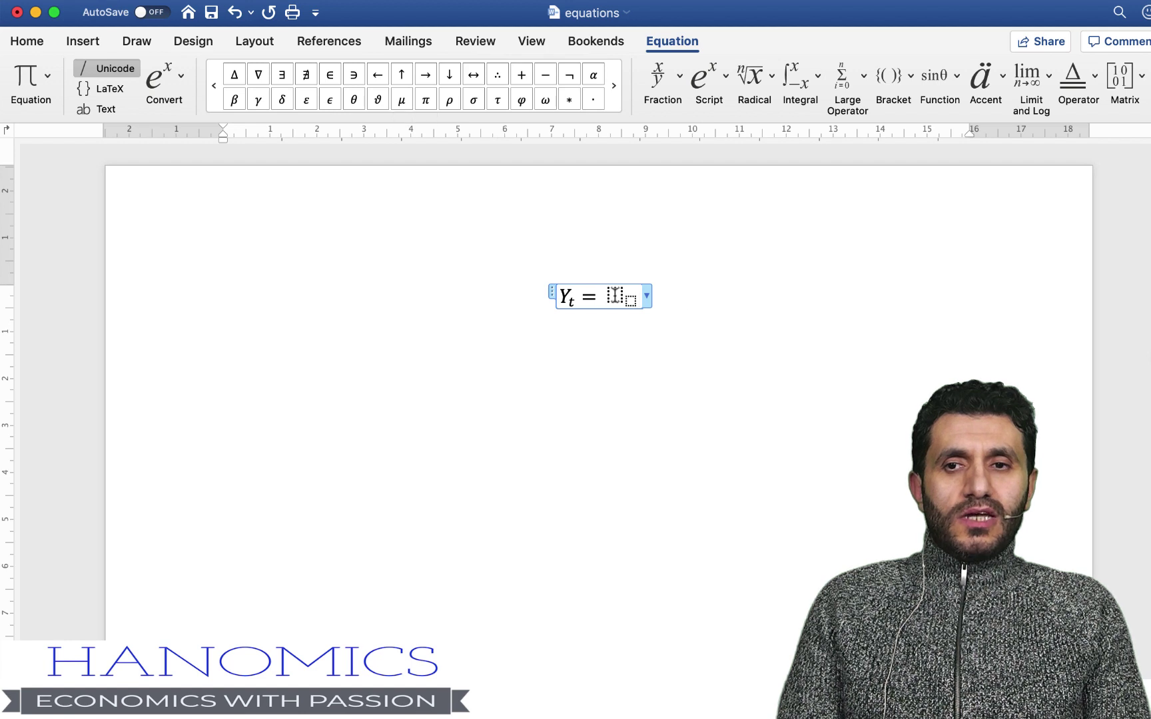
click(238, 99)
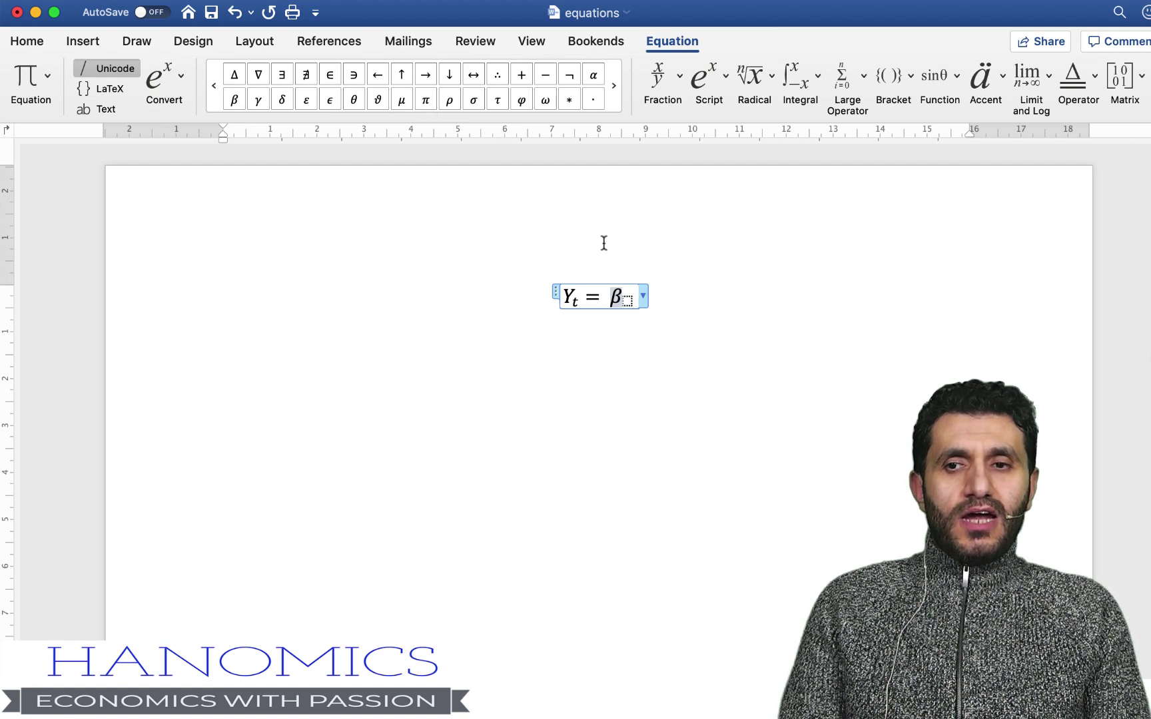
click(627, 299)
text(0)
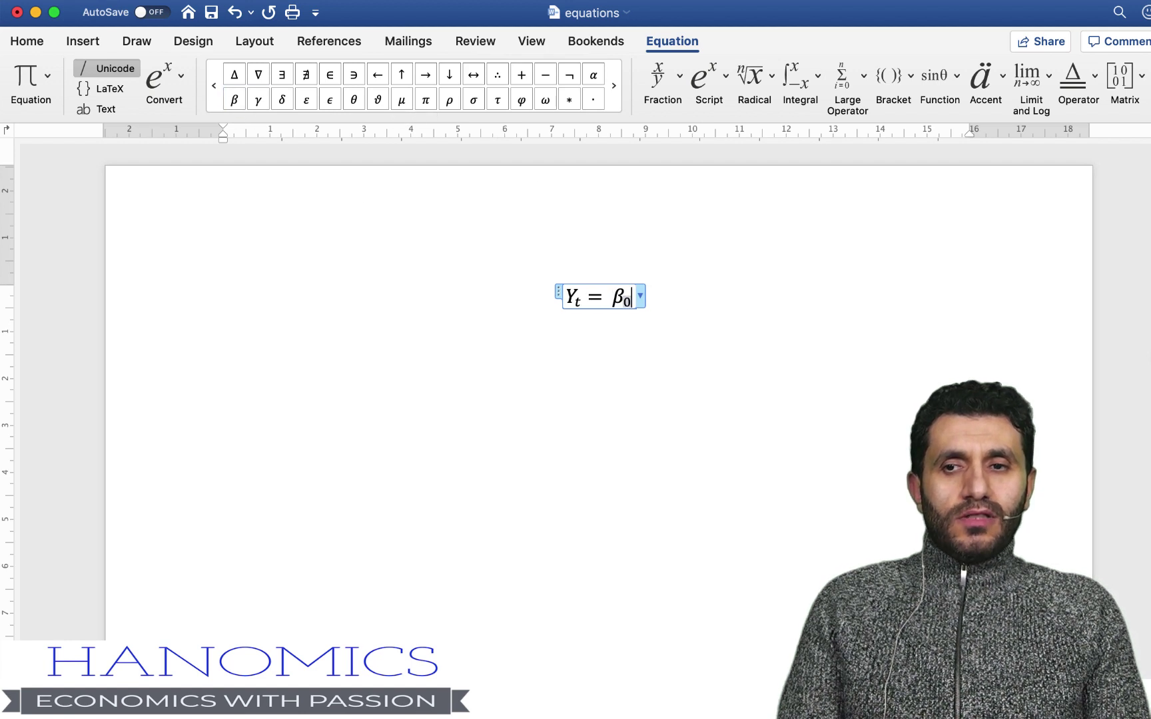
key(Right)
text(+)
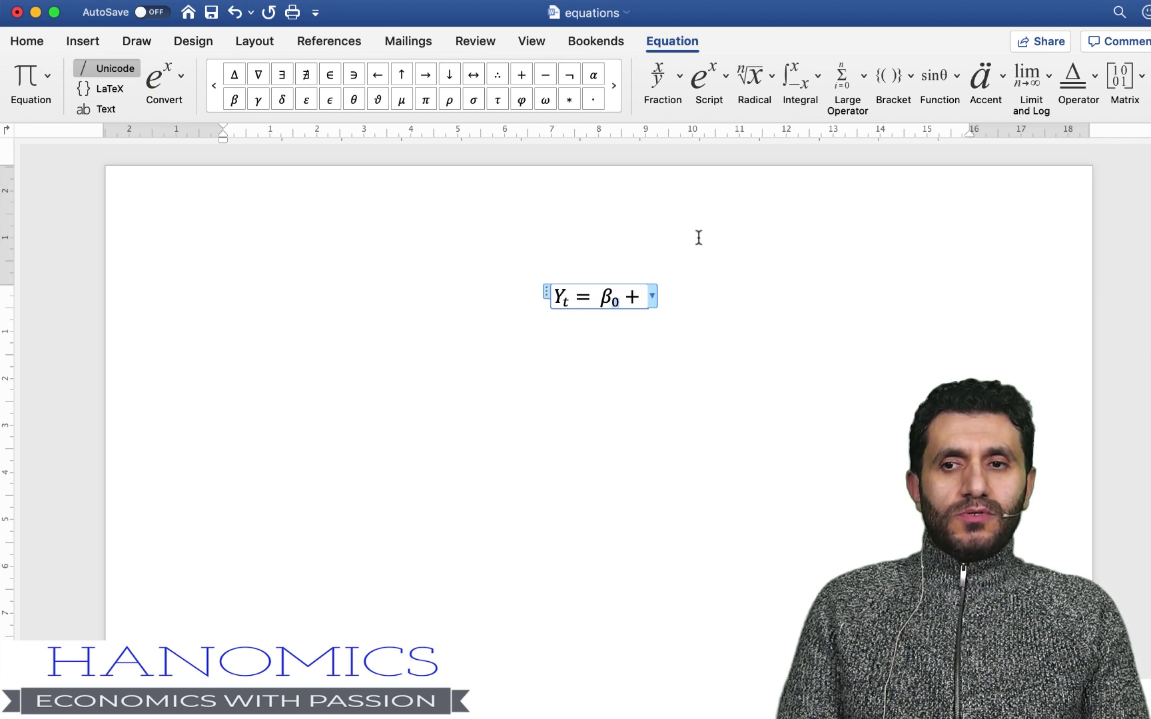
Add the term β₁X₁ followed by a plus sign, reusing a copy of β₀
key(shift+Left)
key(super+c)
key(Right)
key(super+v)
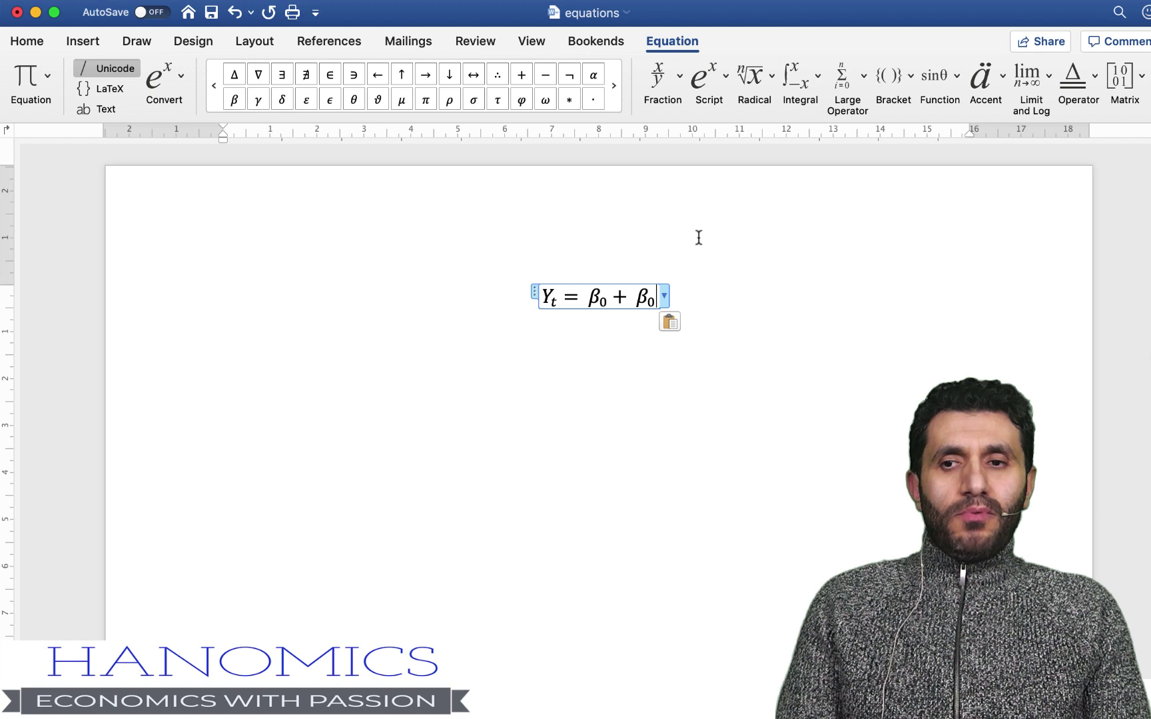
key(BackSpace)
text(1)
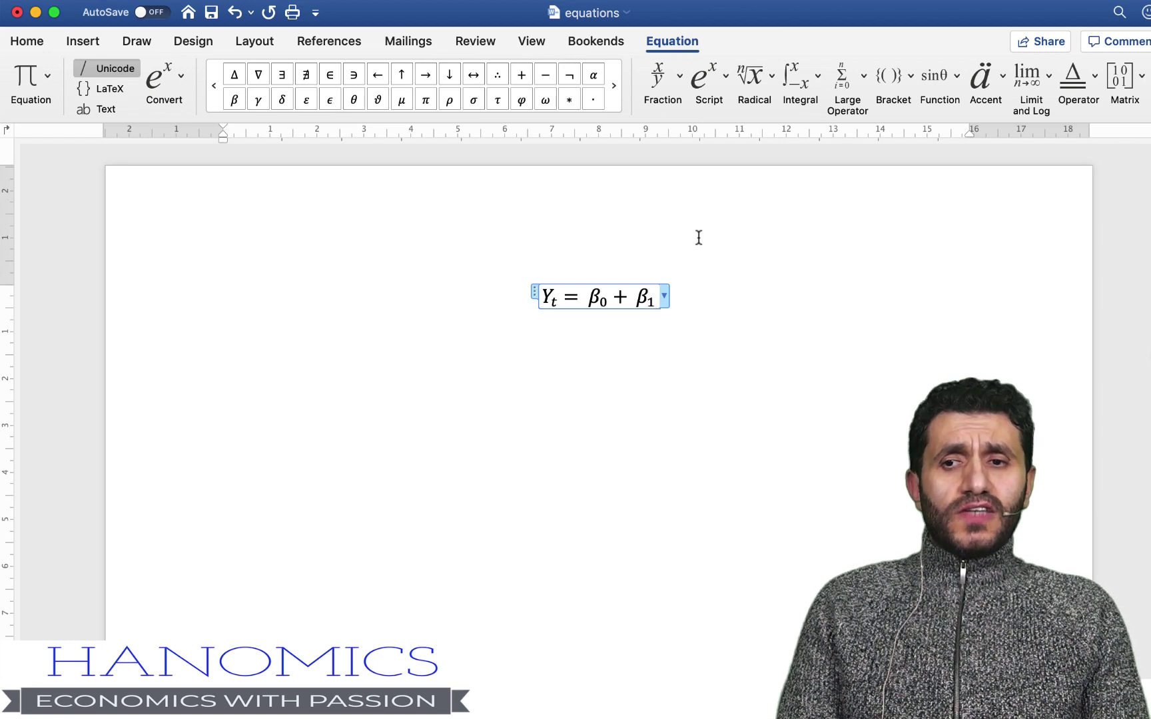
click(708, 76)
click(788, 153)
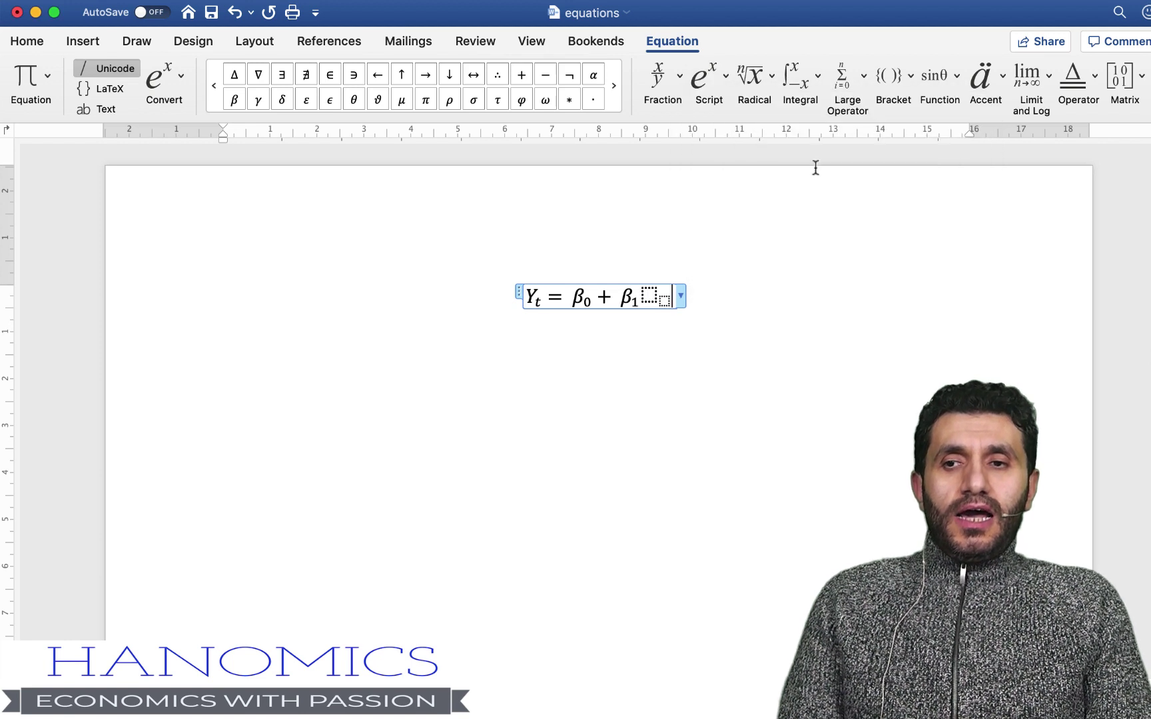
text(X)
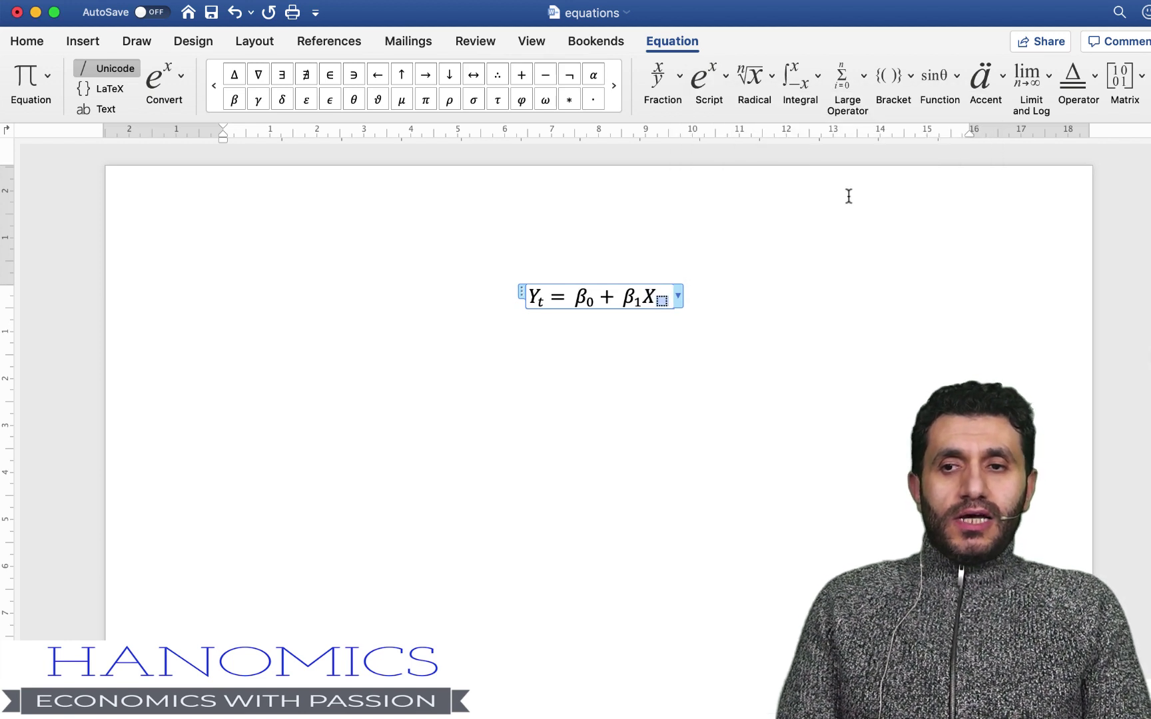
text(1)
key(Right)
text(+)
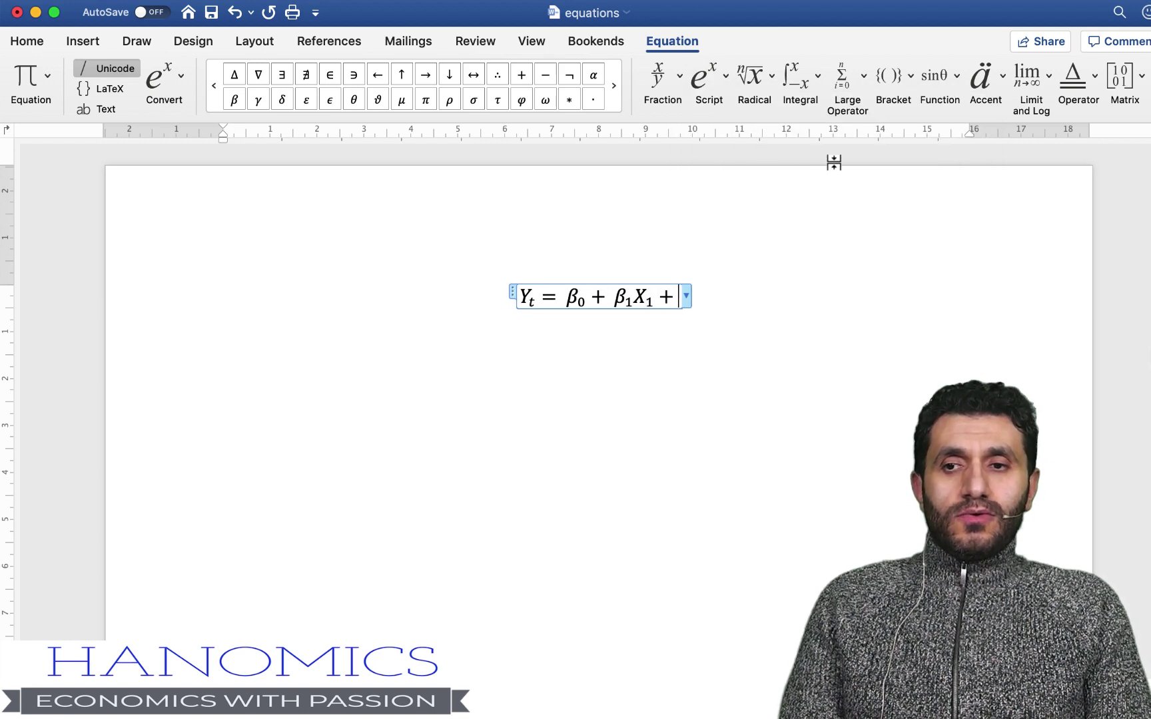
Paste a copy of β₁X₁ and change both subscripts to 2, giving β₂X₂
key(shift+Left)
key(shift+Left)
key(shift+Left)
key(shift+Left)
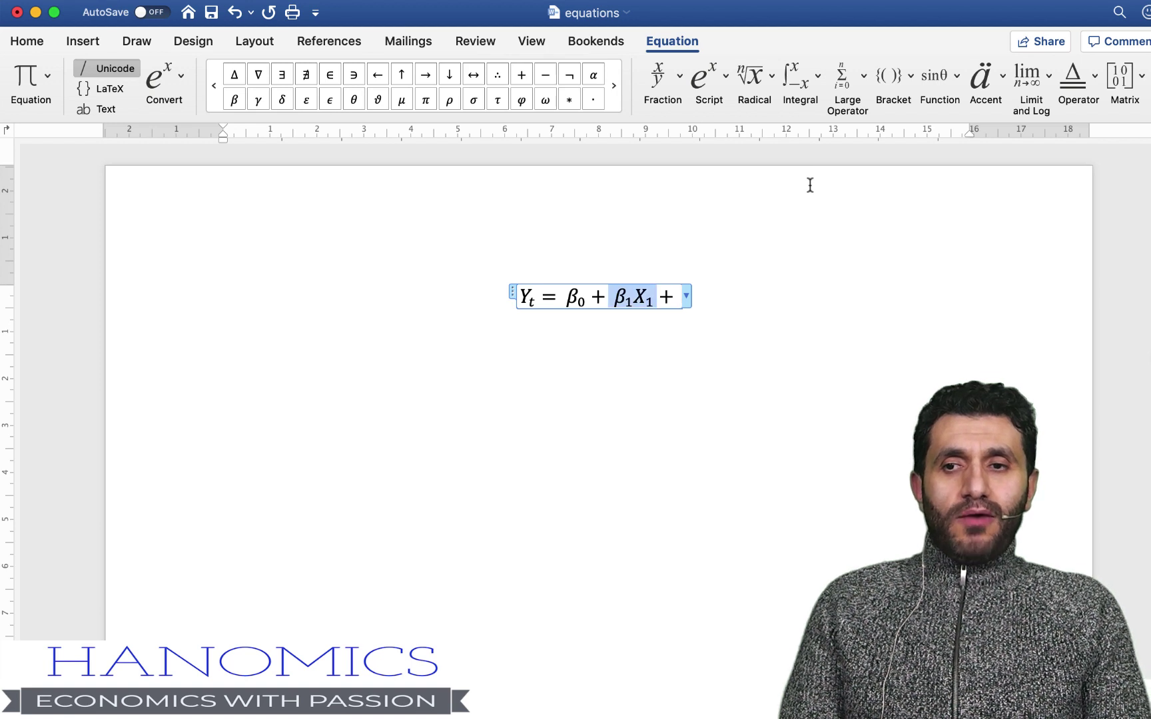
key(super+c)
key(Right)
key(super+v)
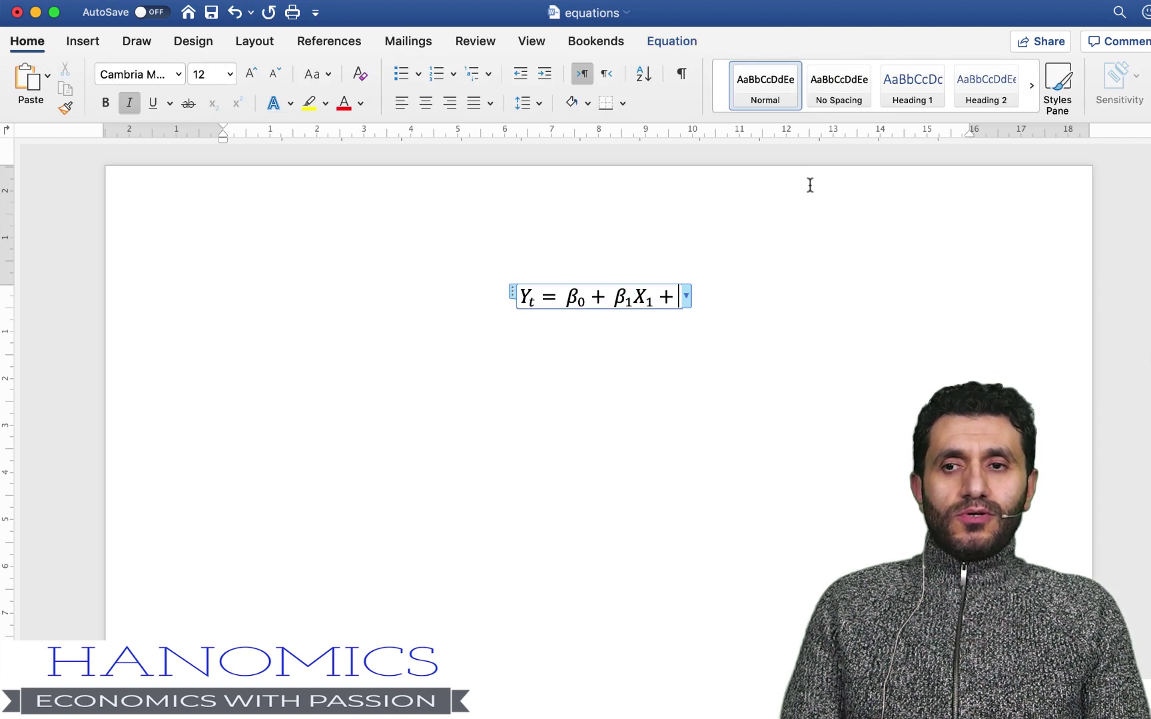
key(shift+Left)
text(2)
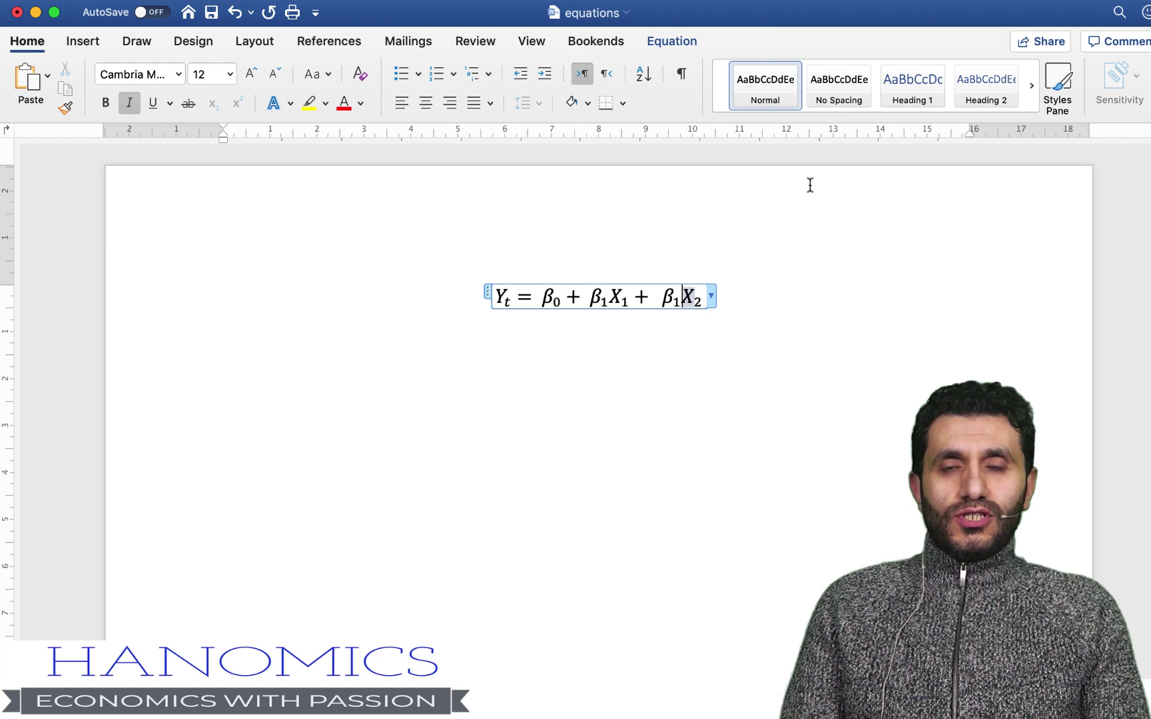
key(Left)
key(Left)
key(shift+Left)
key(Right)
key(shift+Left)
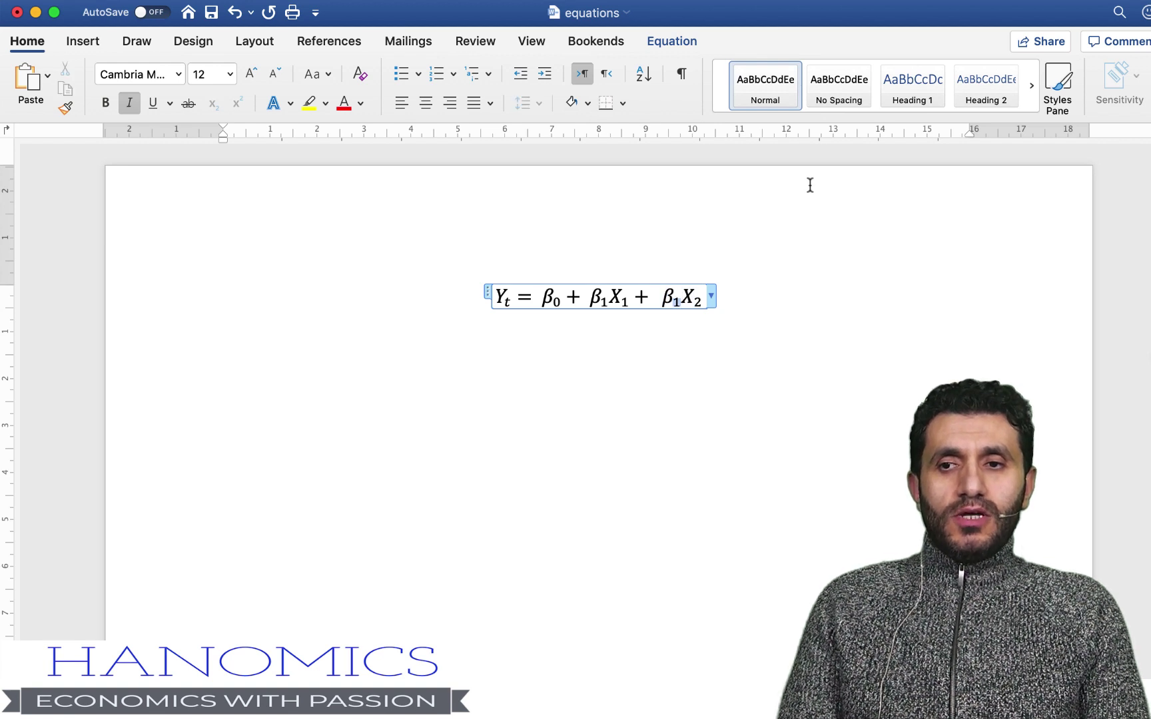
text(2)
key(Right)
key(Right)
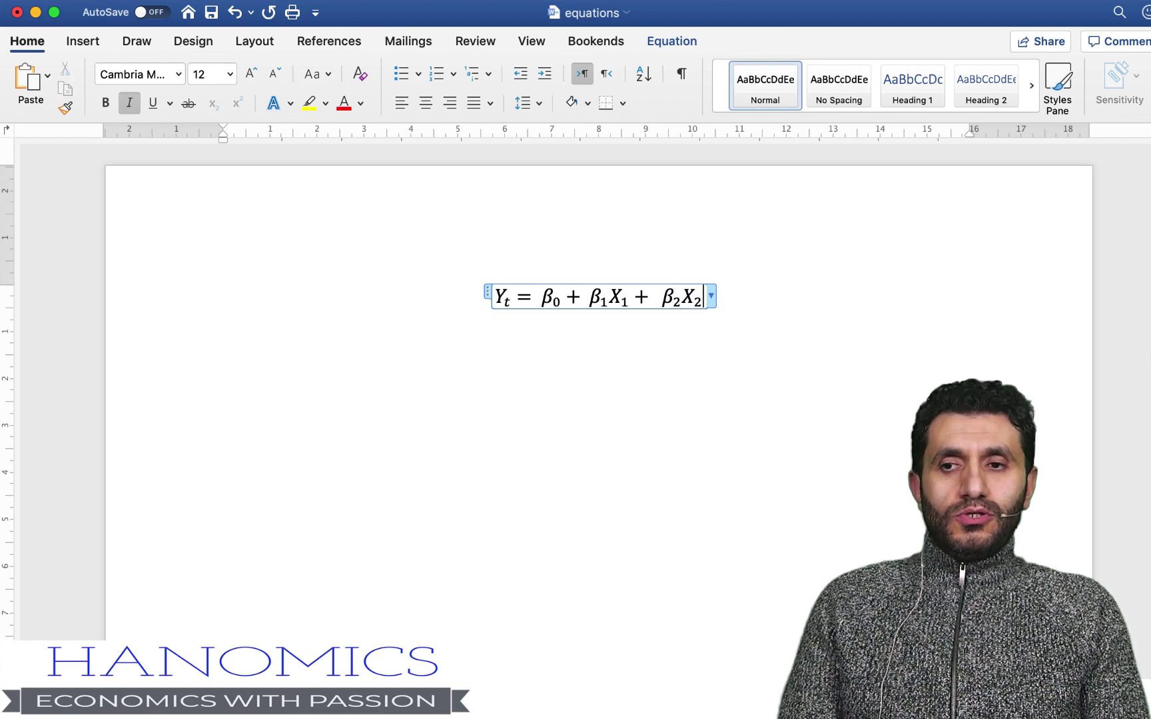
Append + ⋯ + and a pasted term whose β subscript is changed to k
text(+)
text(\cdots )
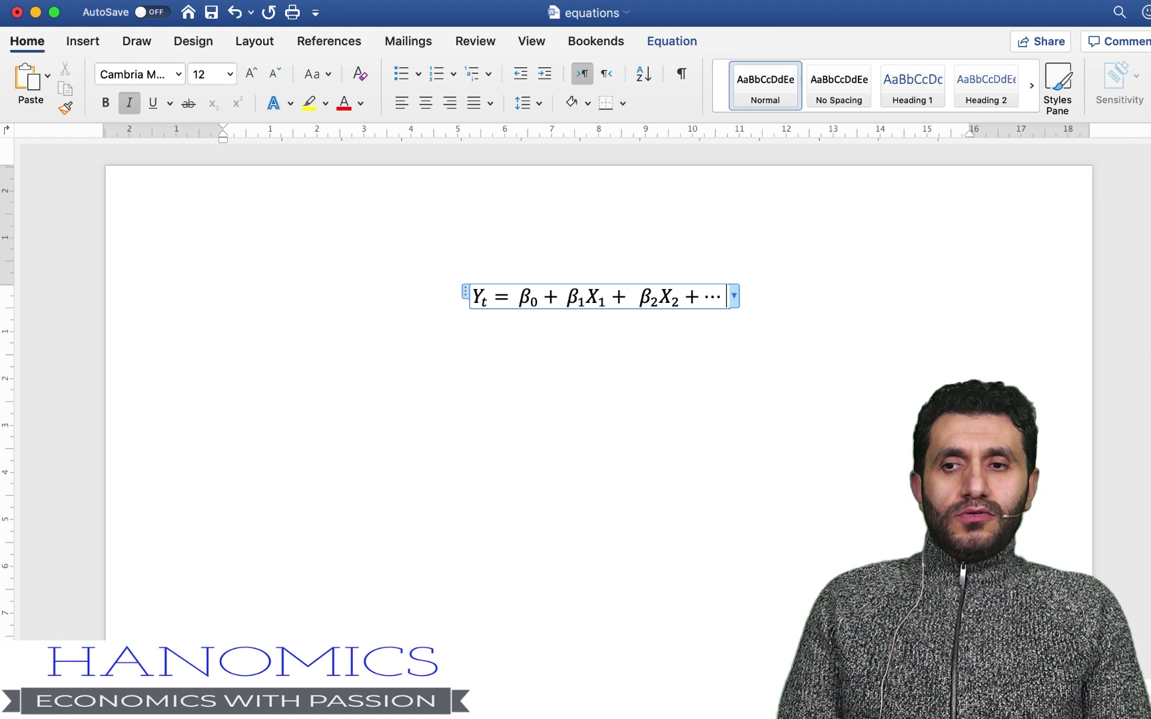
text(+)
key(super+v)
key(shift+Left)
key(shift+Left)
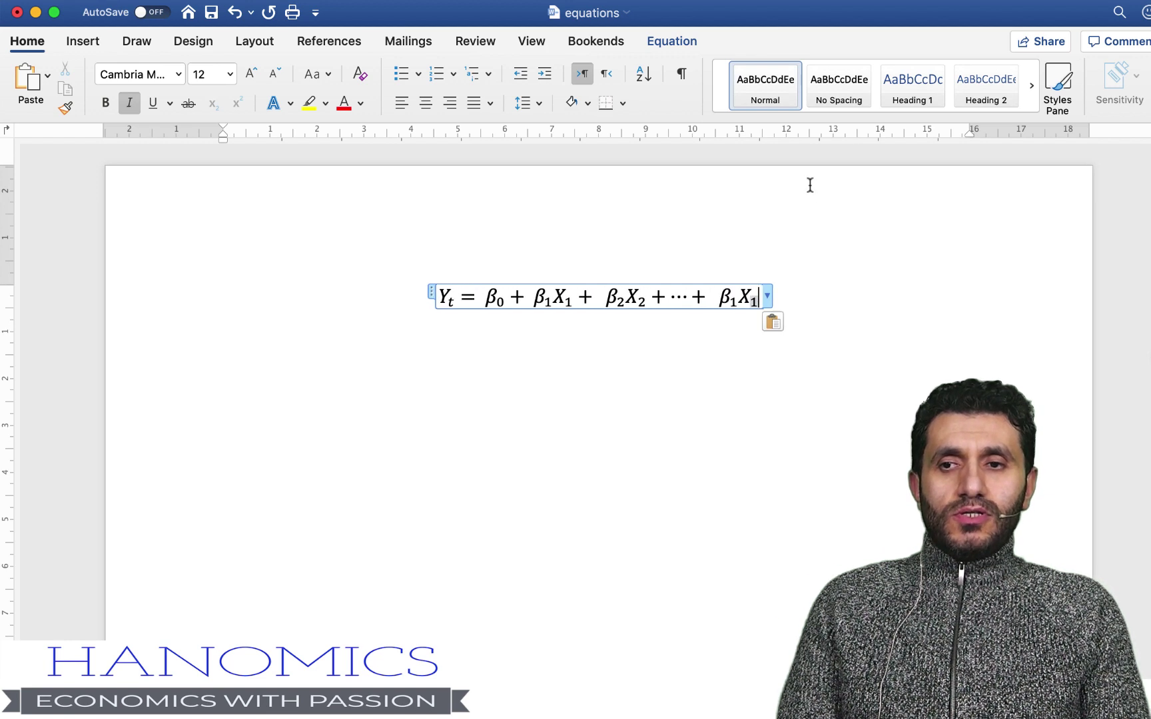
key(Left)
key(shift+Left)
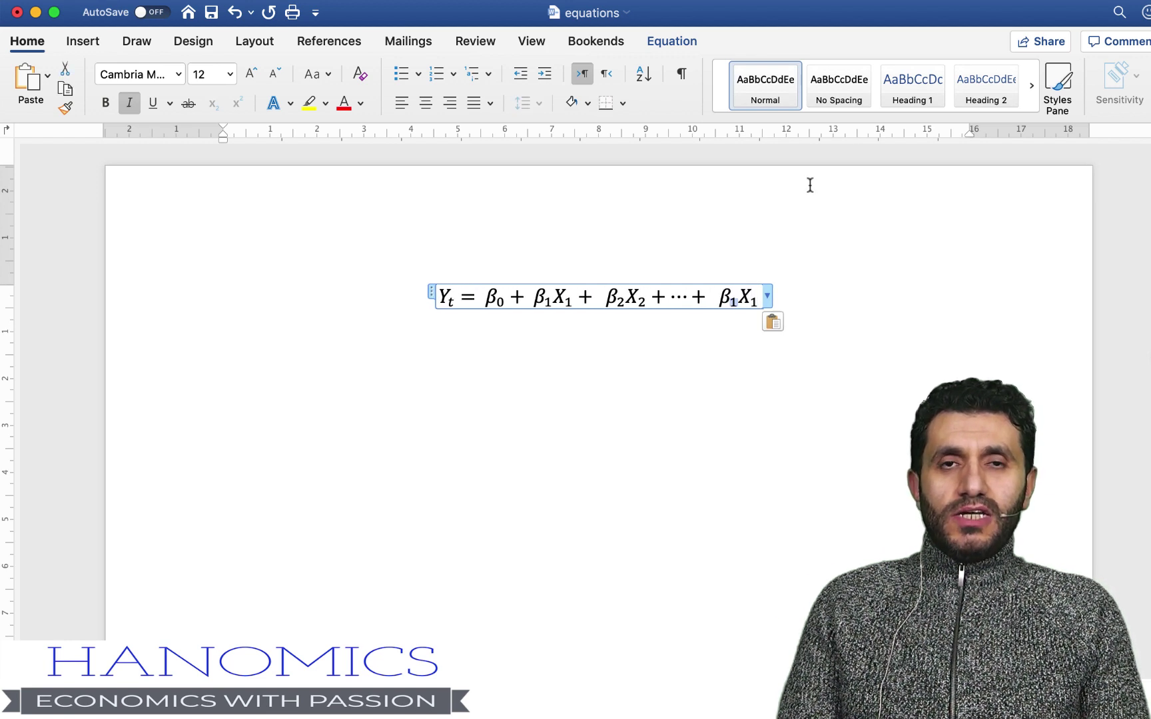
text(k)
Change the last X's subscript to k and add a plus sign after βₖXₖ
key(shift+Right)
key(shift+Right)
key(Right)
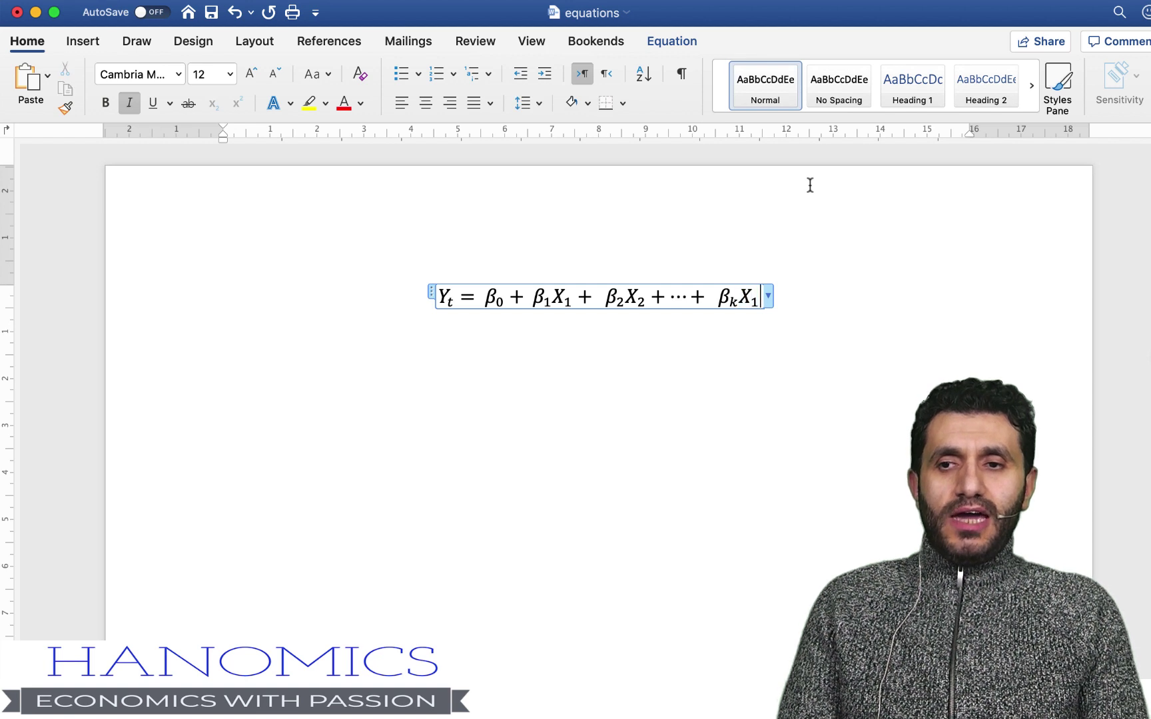
key(shift+Left)
key(shift+Left)
key(shift+Right)
key(shift+Right)
key(Left)
key(Left)
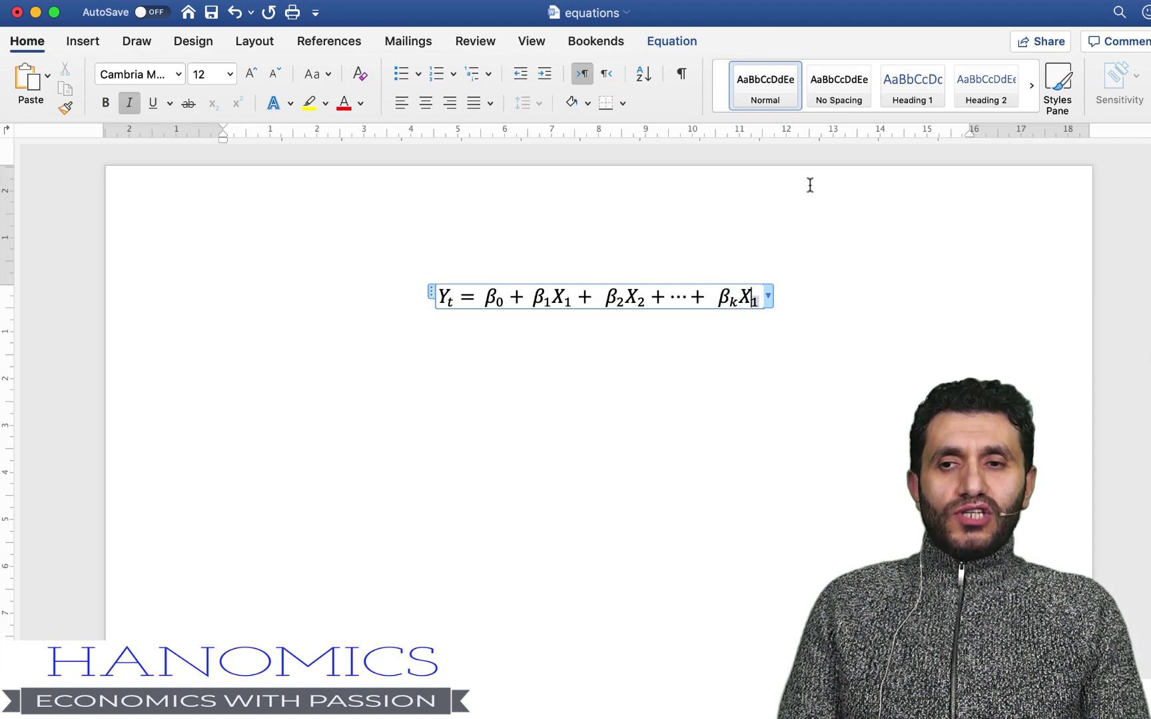
key(shift+Right)
text(k)
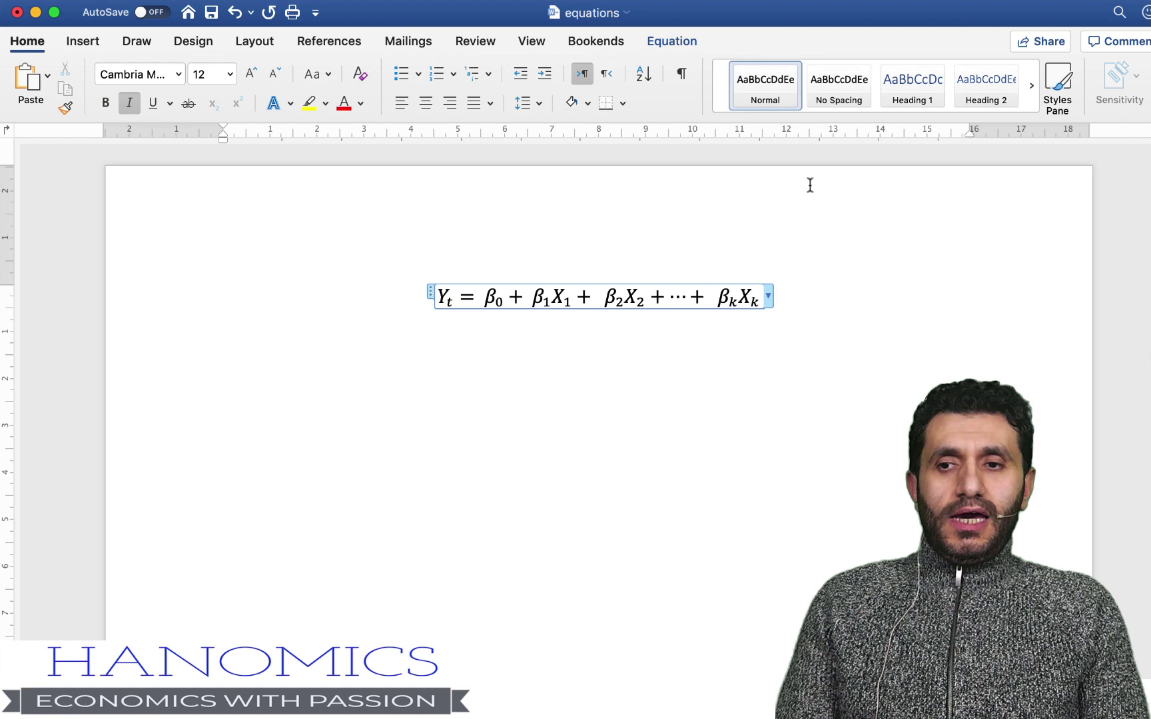
key(Right)
text(+)
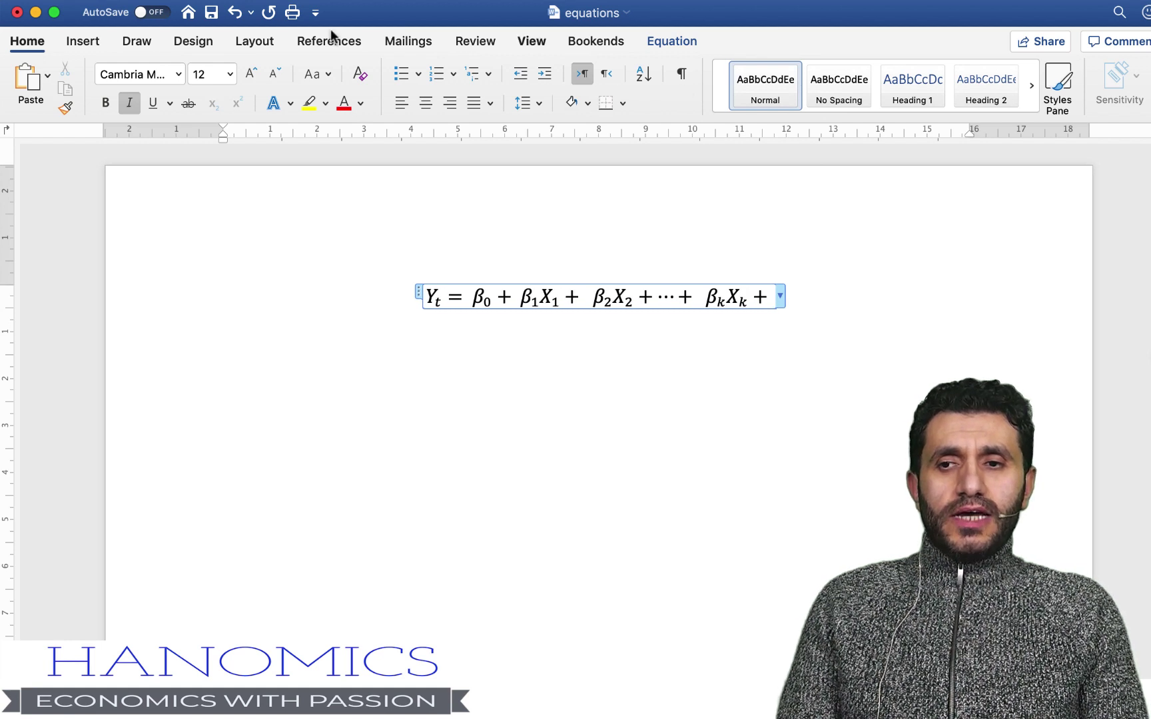
Append the subscripted error term uₜ and click below the equation to leave it
click(87, 43)
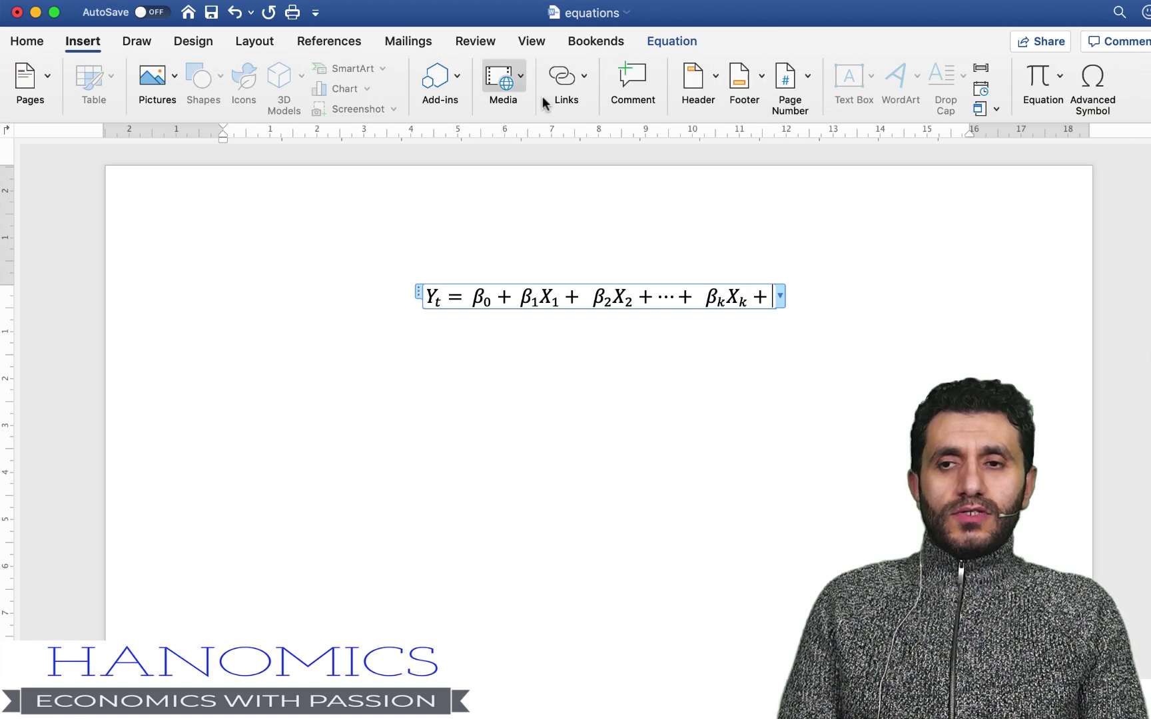
click(1041, 87)
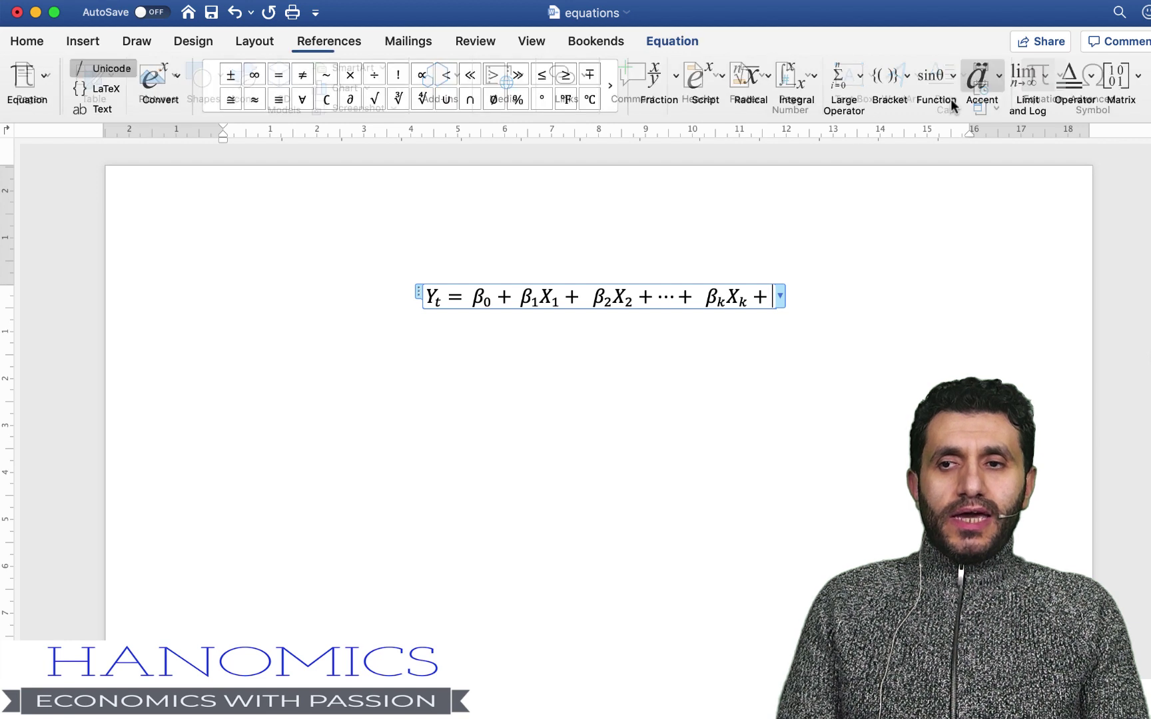
click(707, 80)
click(800, 157)
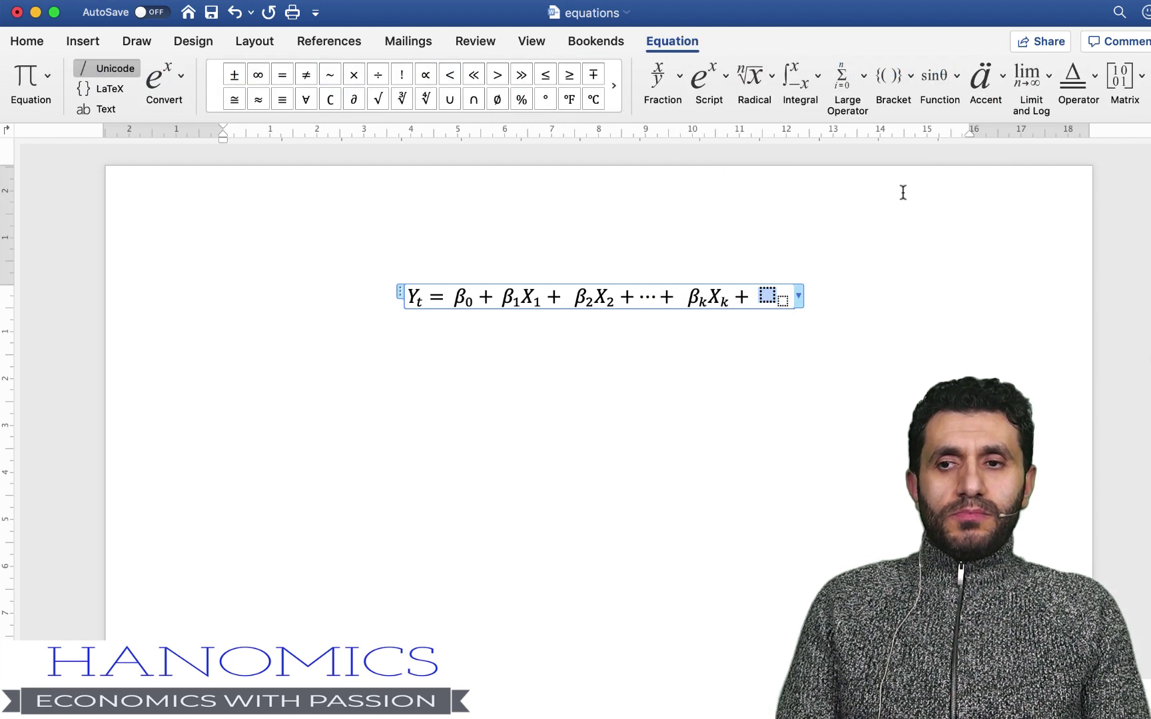
text(u)
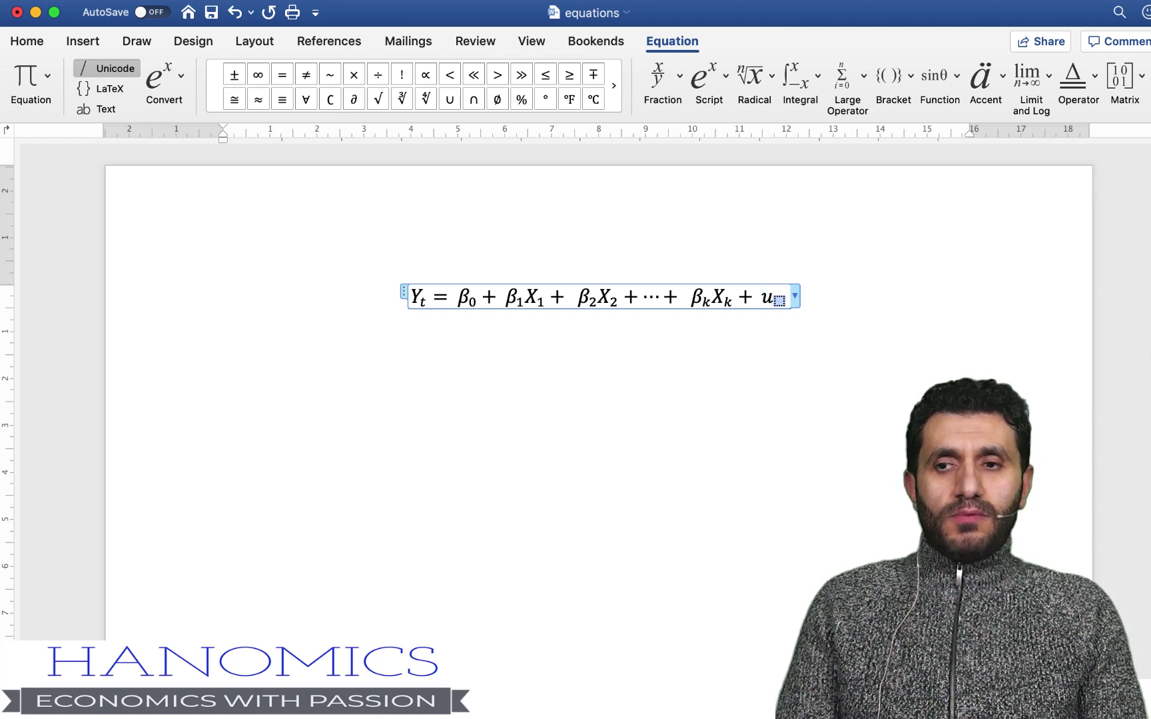
text(t)
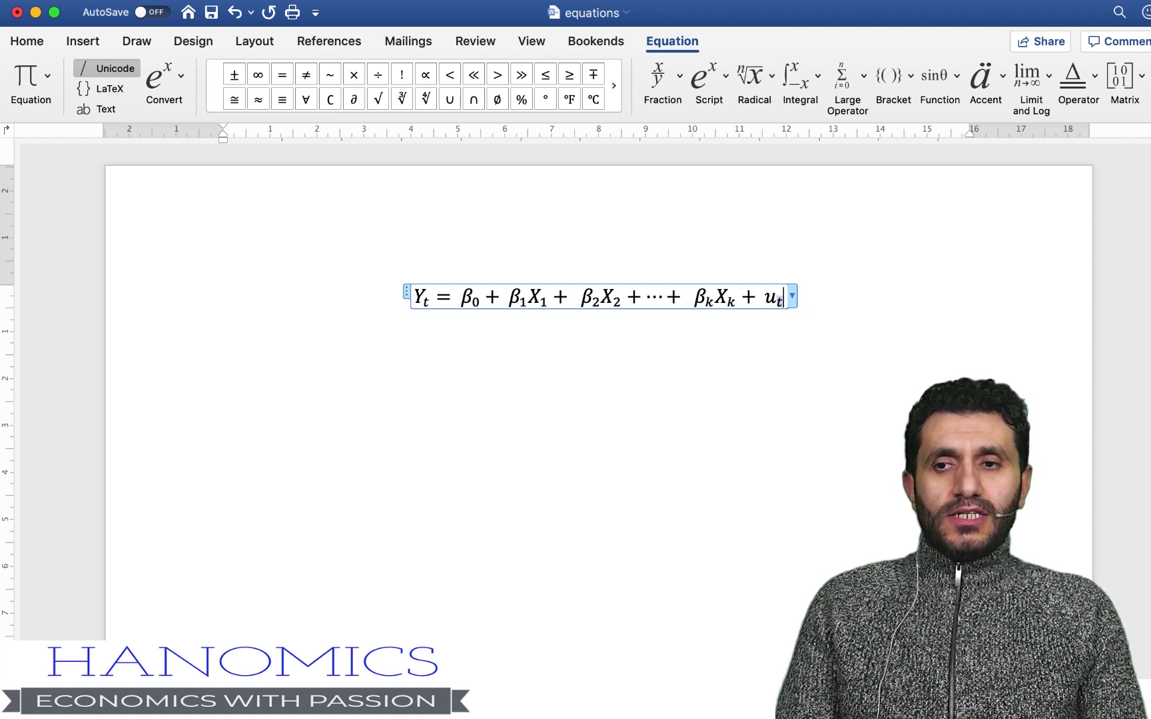
click(628, 340)
click(548, 363)
Insert a second equation with a hat accent on Y, reading Ŷ = 0.9875 + 0.5
click(549, 363)
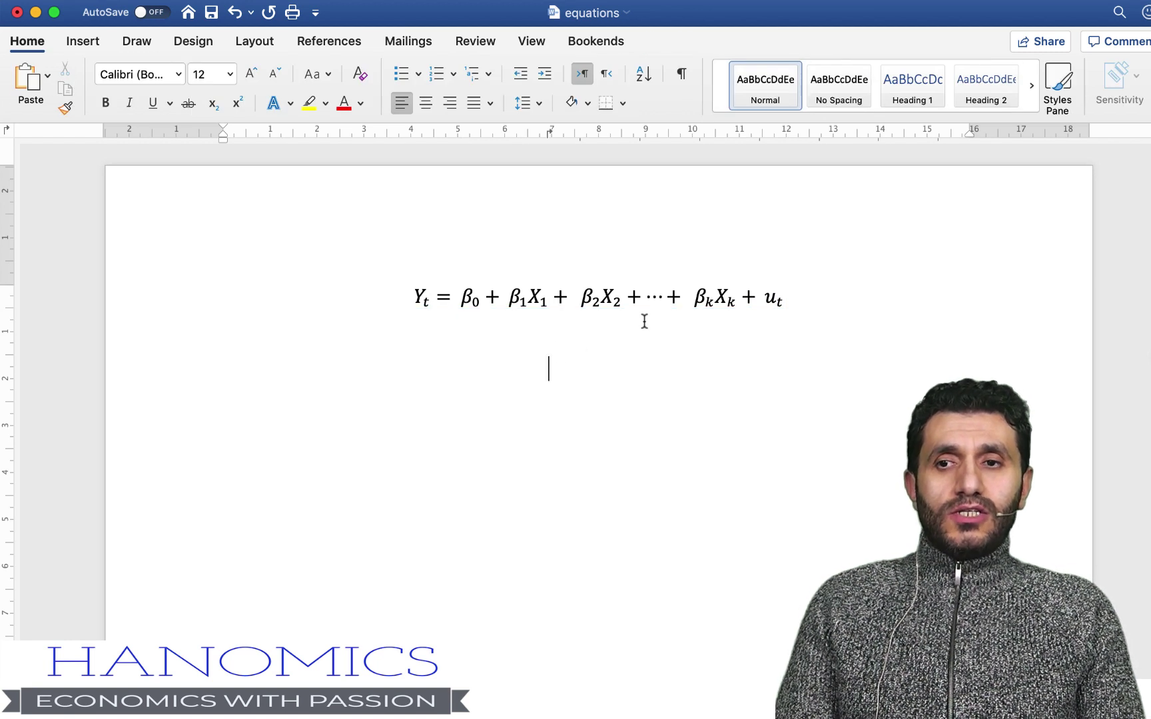
click(1038, 77)
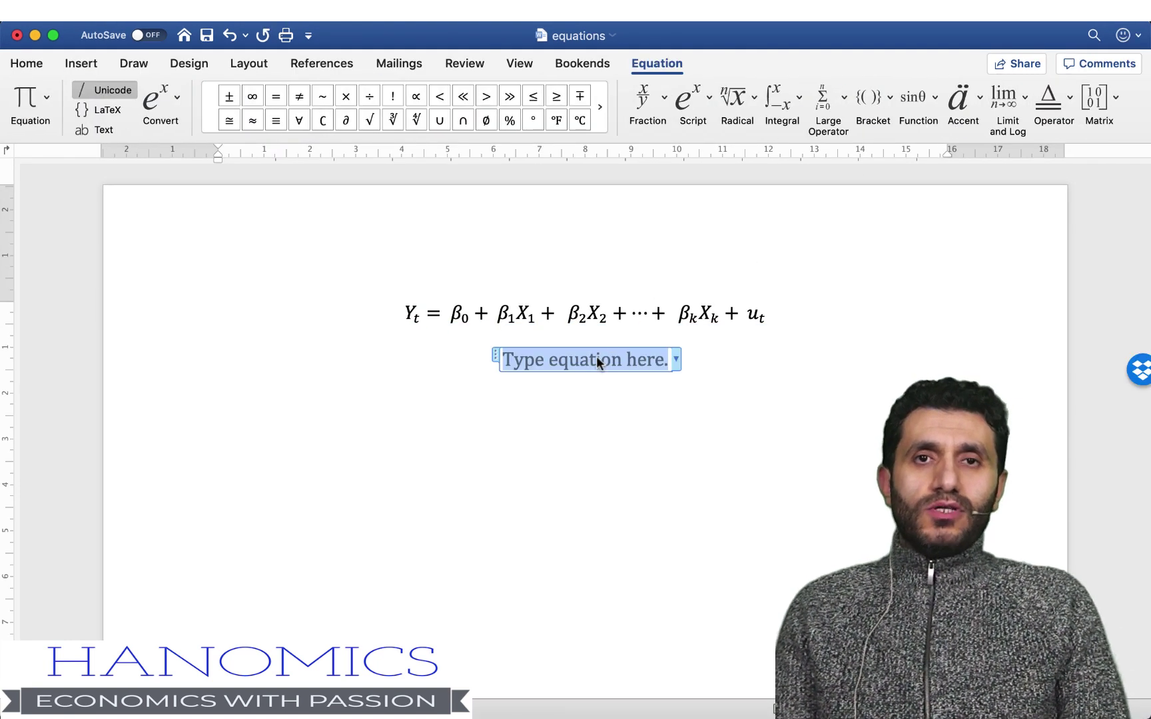
click(691, 99)
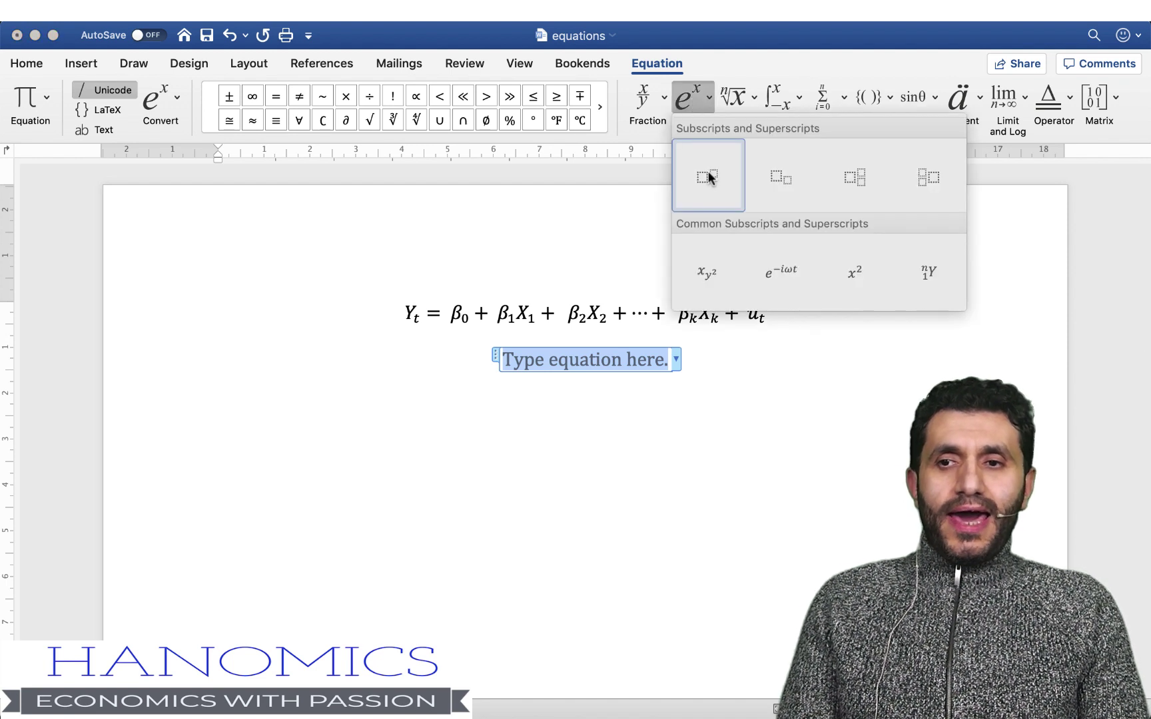
click(690, 100)
click(959, 99)
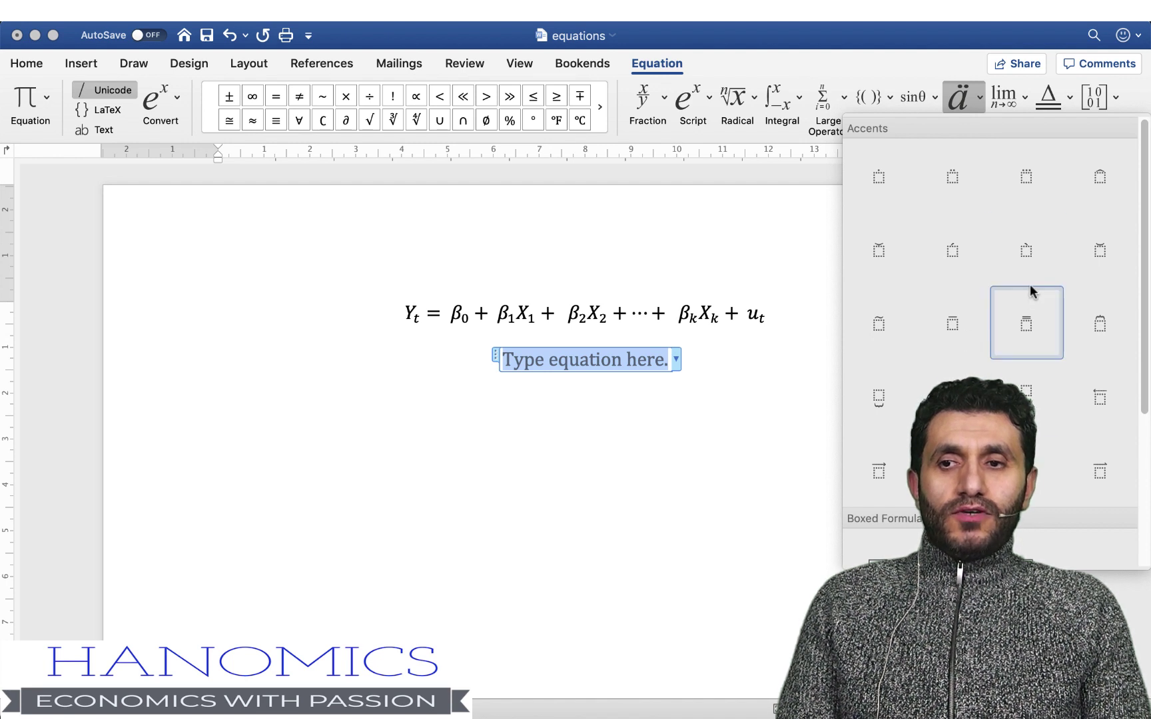
click(1096, 176)
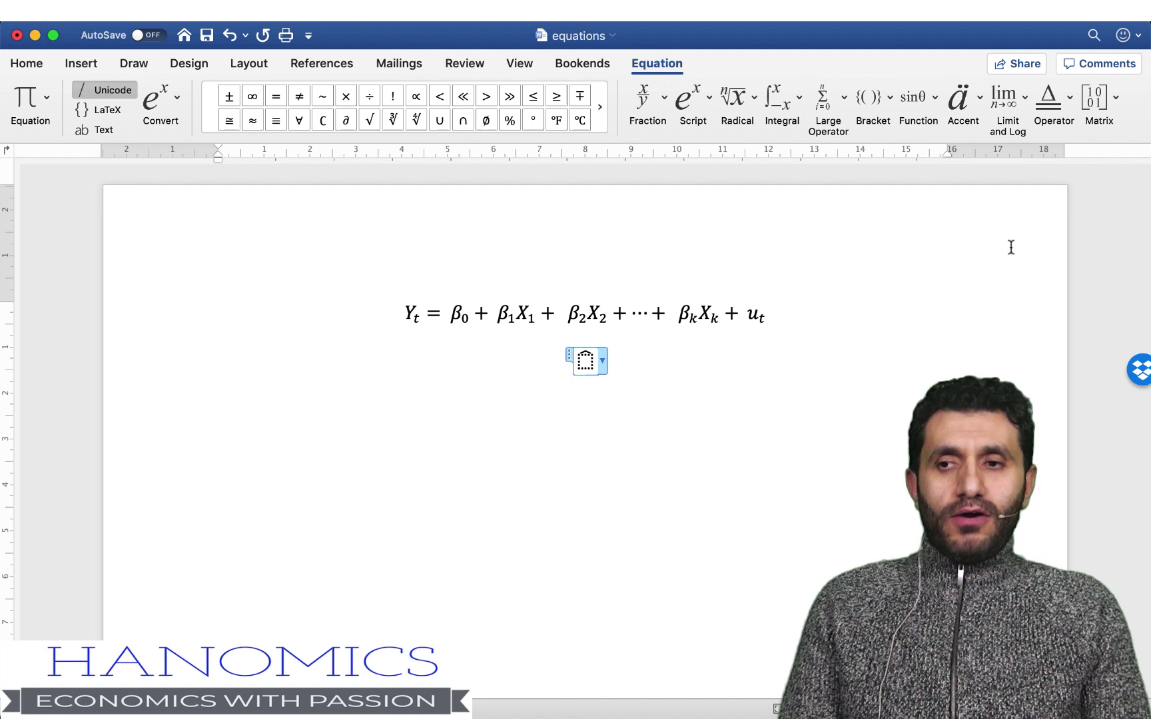
text(Y)
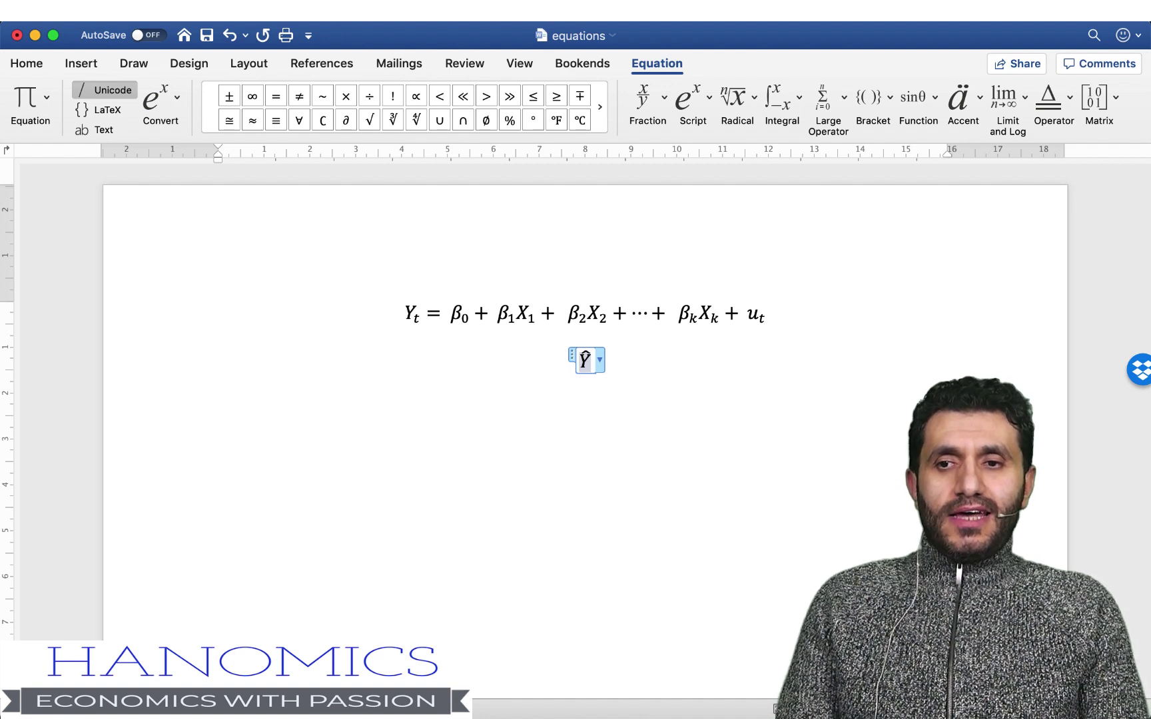
key(Right)
text(=)
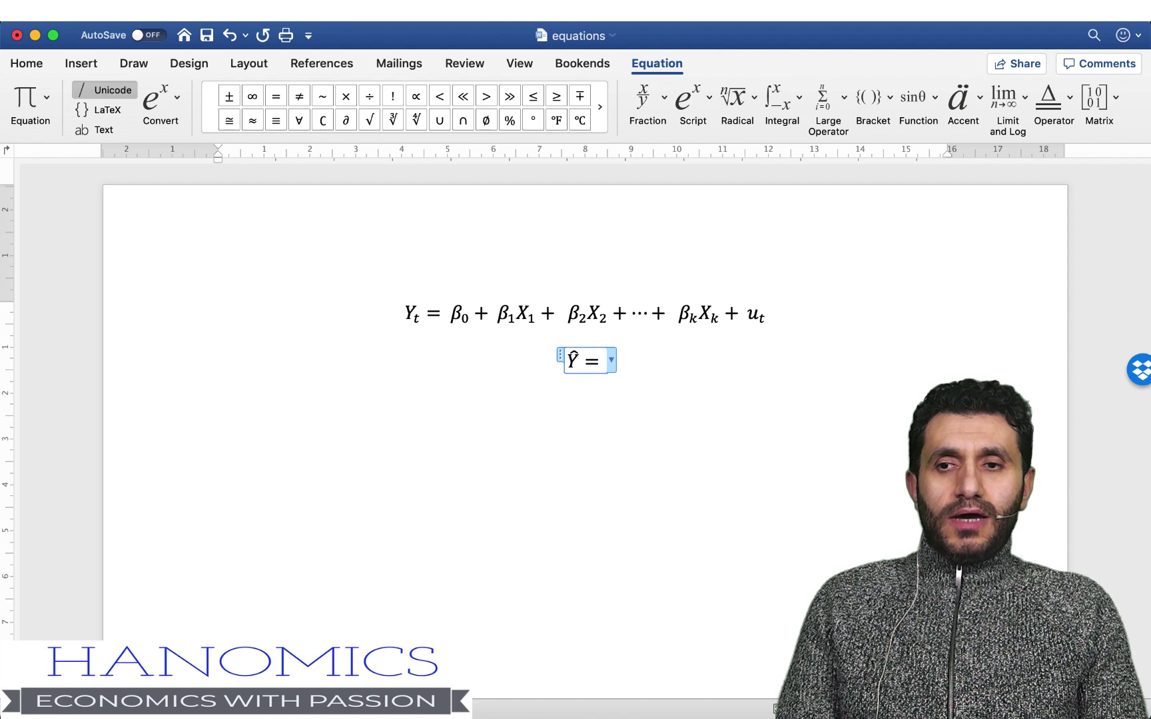
text(0.987)
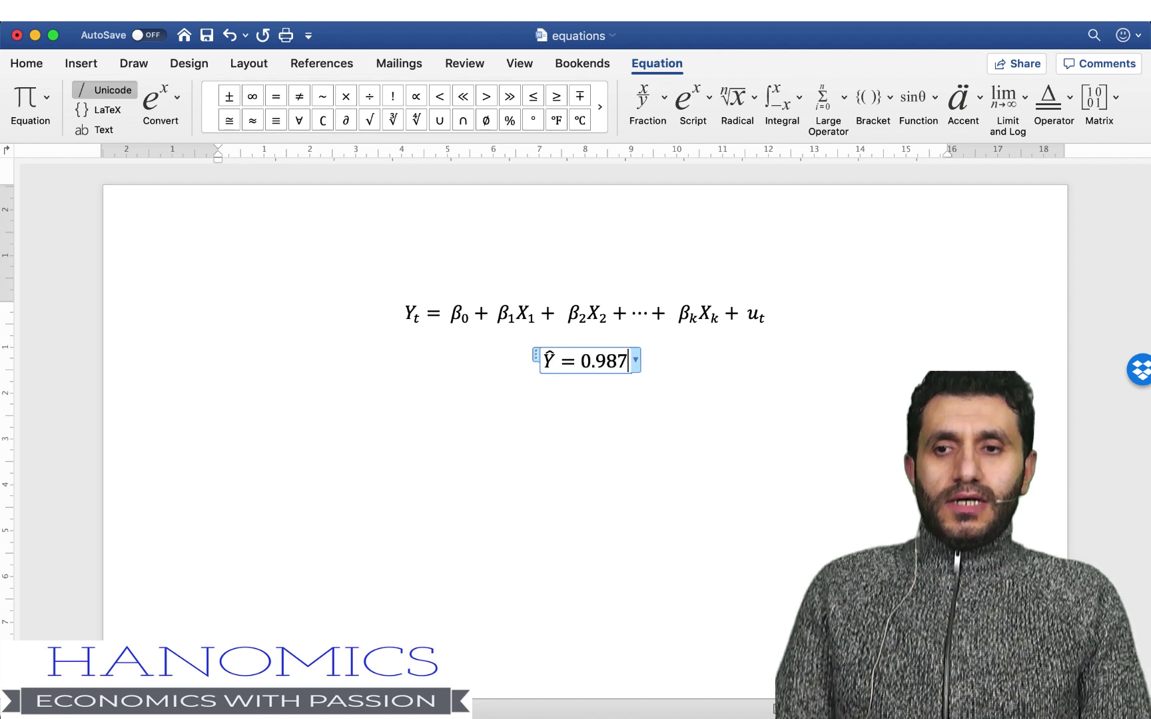
text(5+)
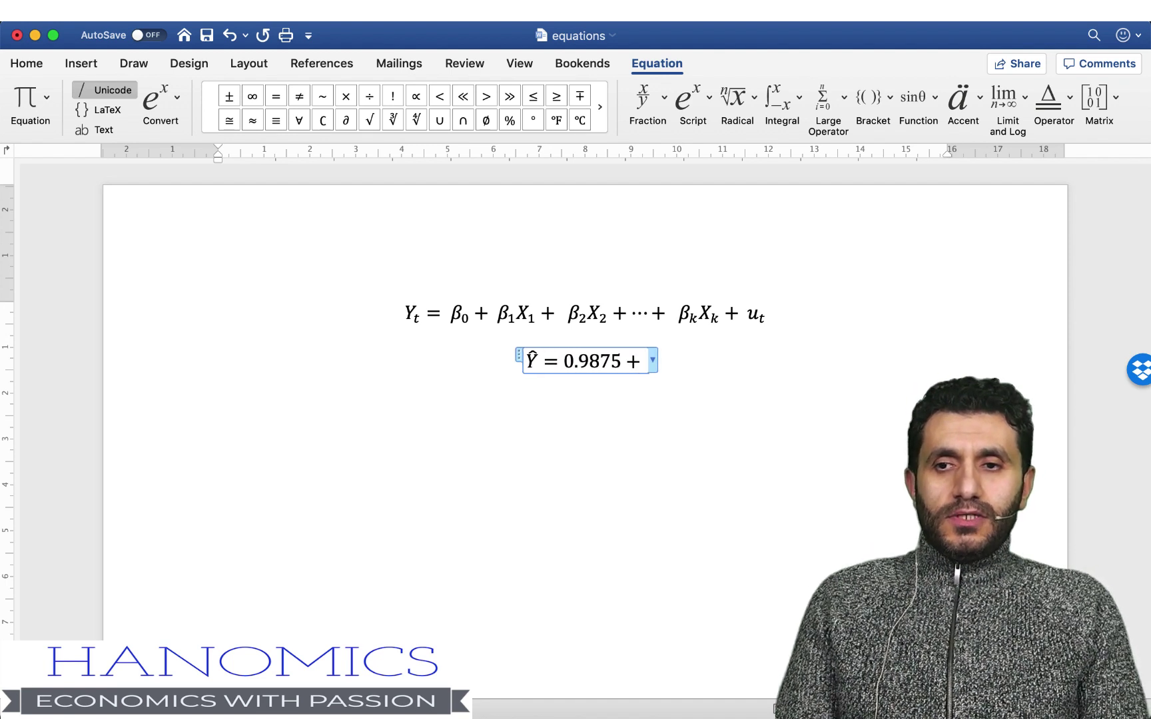
text(0.)
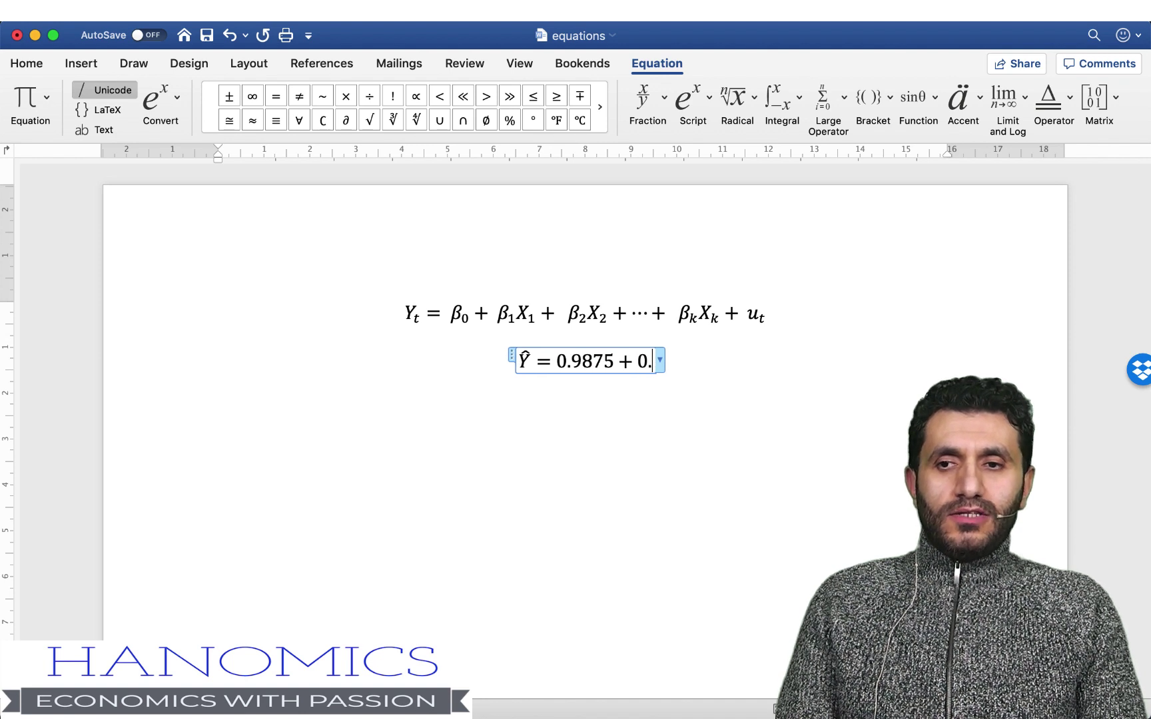
text(5)
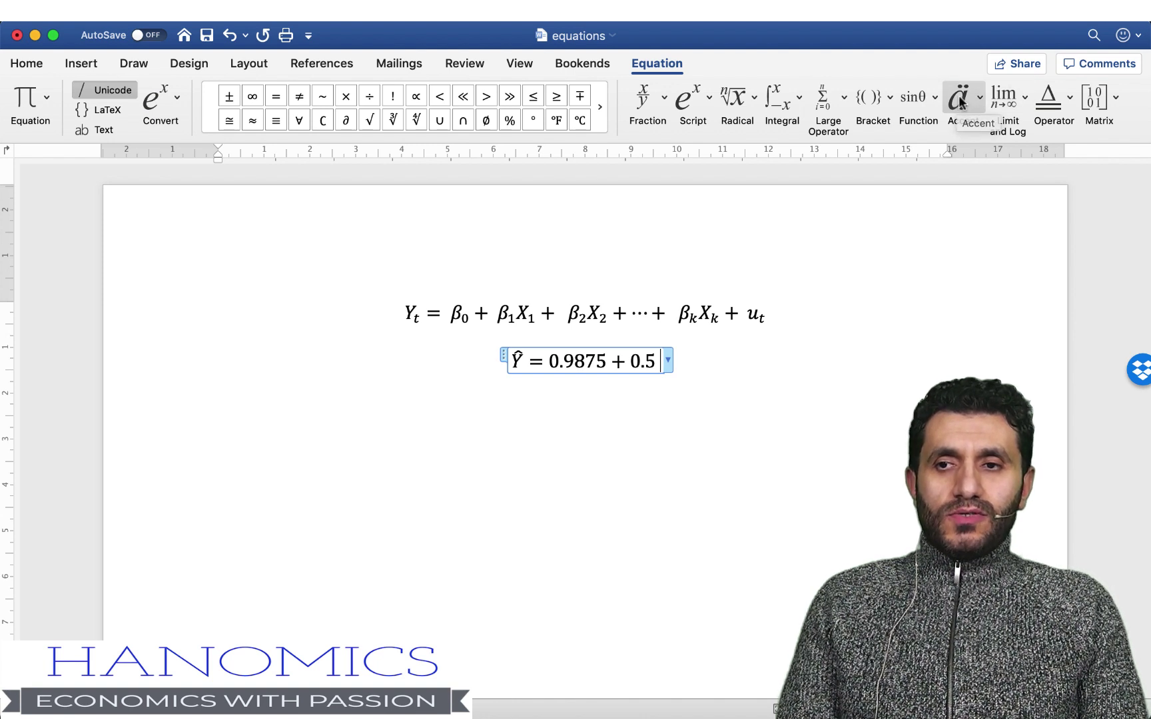
Add X₂ and a plus sign after the 0.5 coefficient
click(683, 107)
click(779, 177)
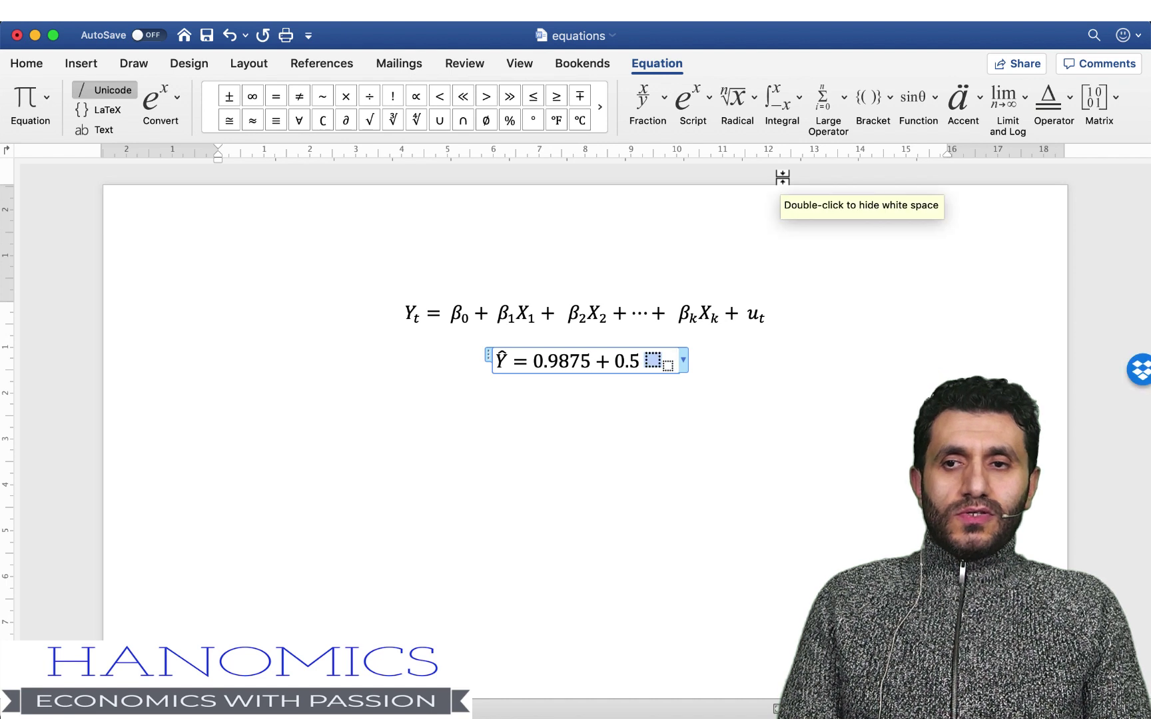
text(X)
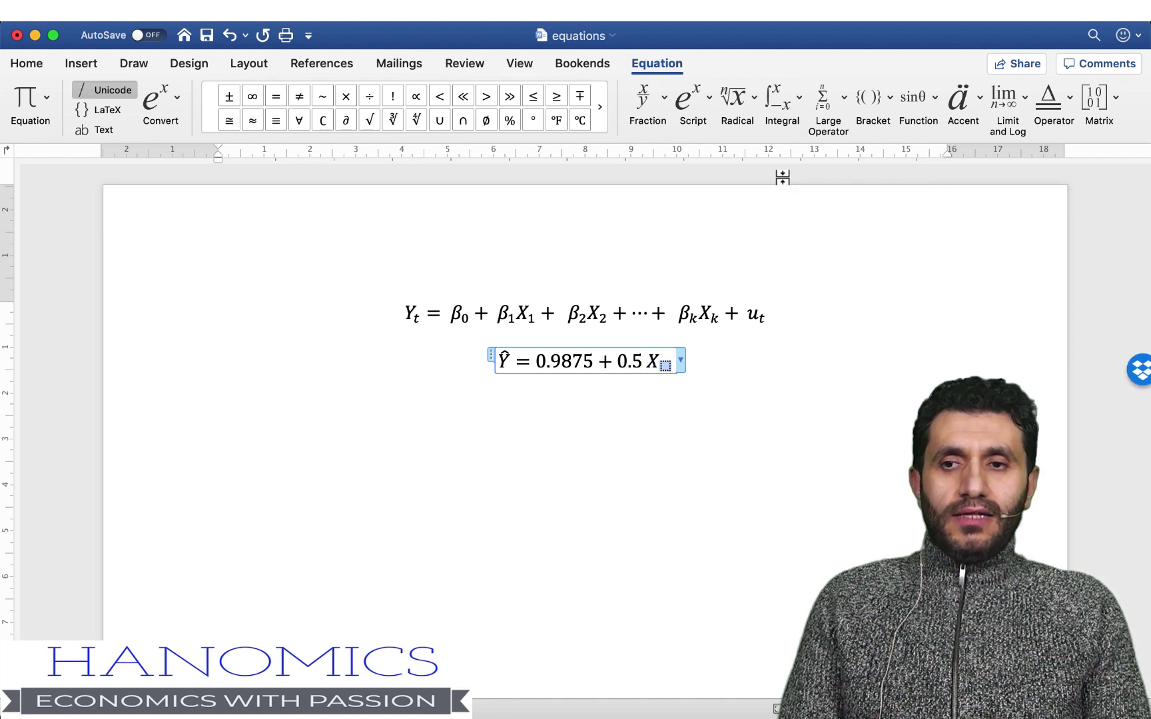
text(2)
text( +)
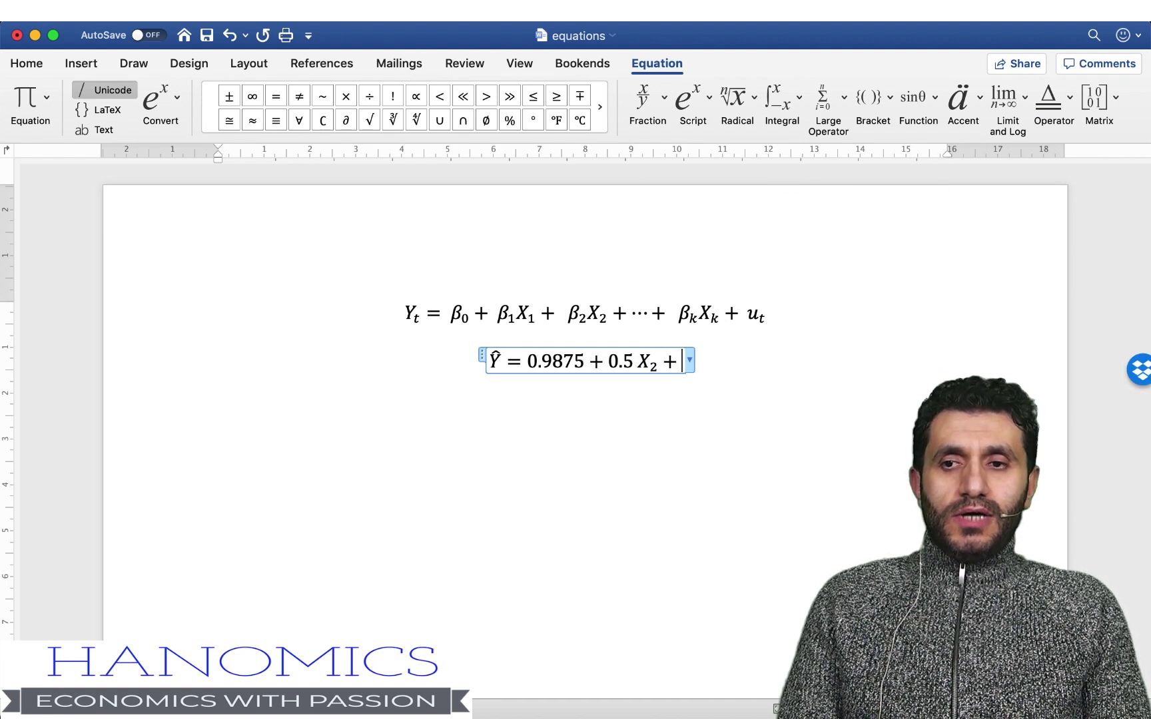
Copy the 0.5 X₂ term to the end and change it to 0.7 X₃
key(Left)
key(Left)
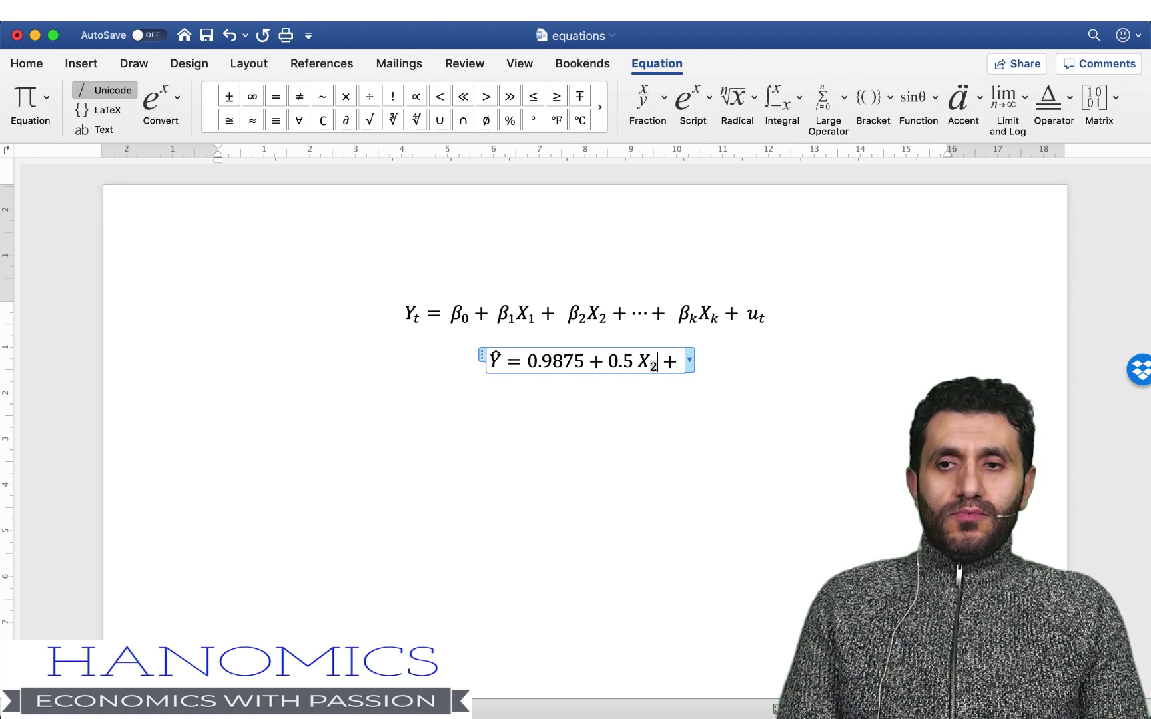
key(shift+Left)
key(shift+Left)
key(shift+Left)
key(shift+Left)
key(shift+Left)
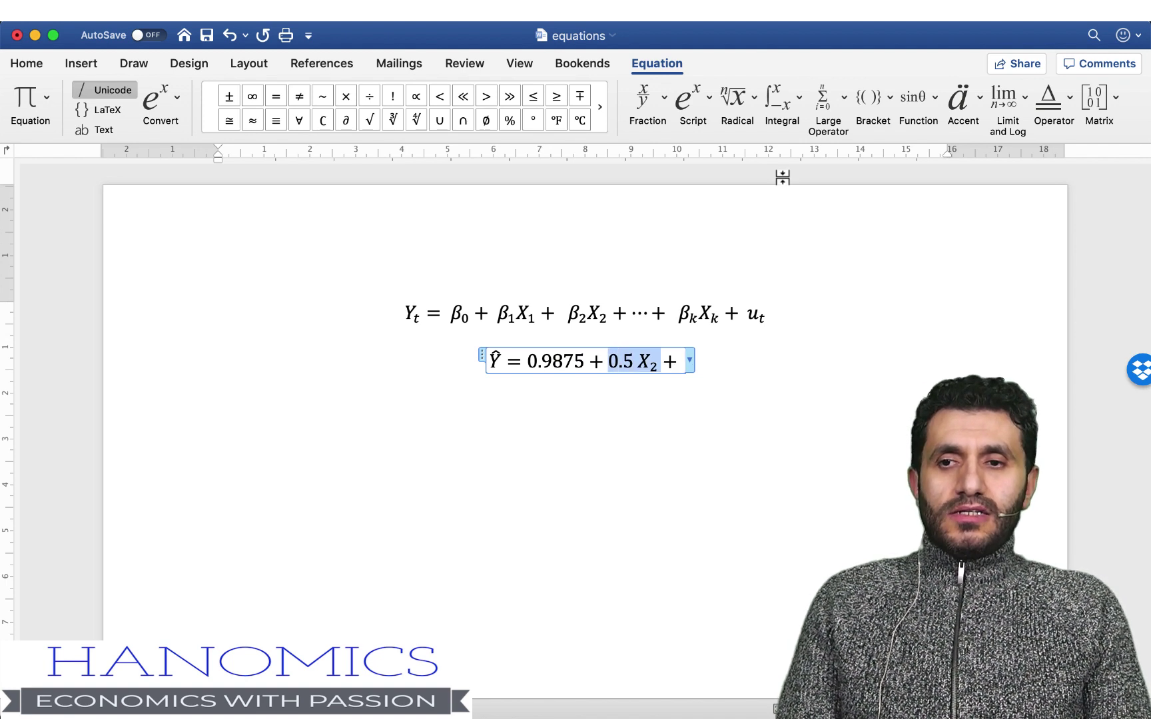
key(super+c)
key(End)
key(super+v)
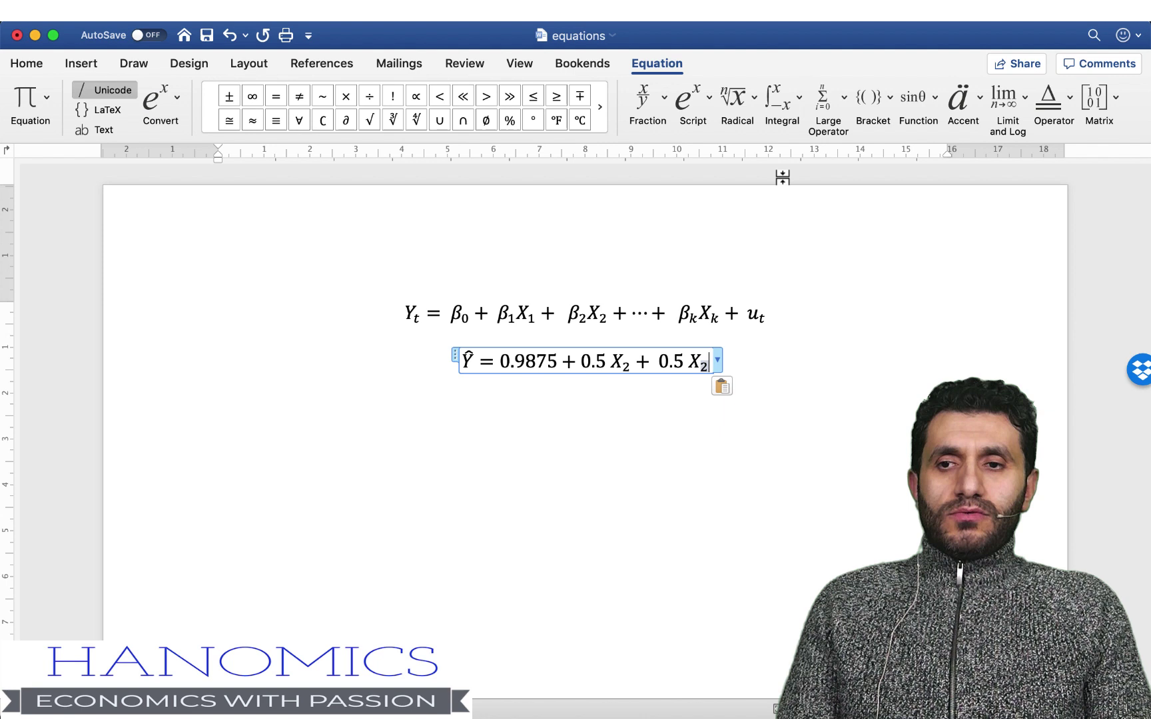
text(3)
key(Left)
key(Left)
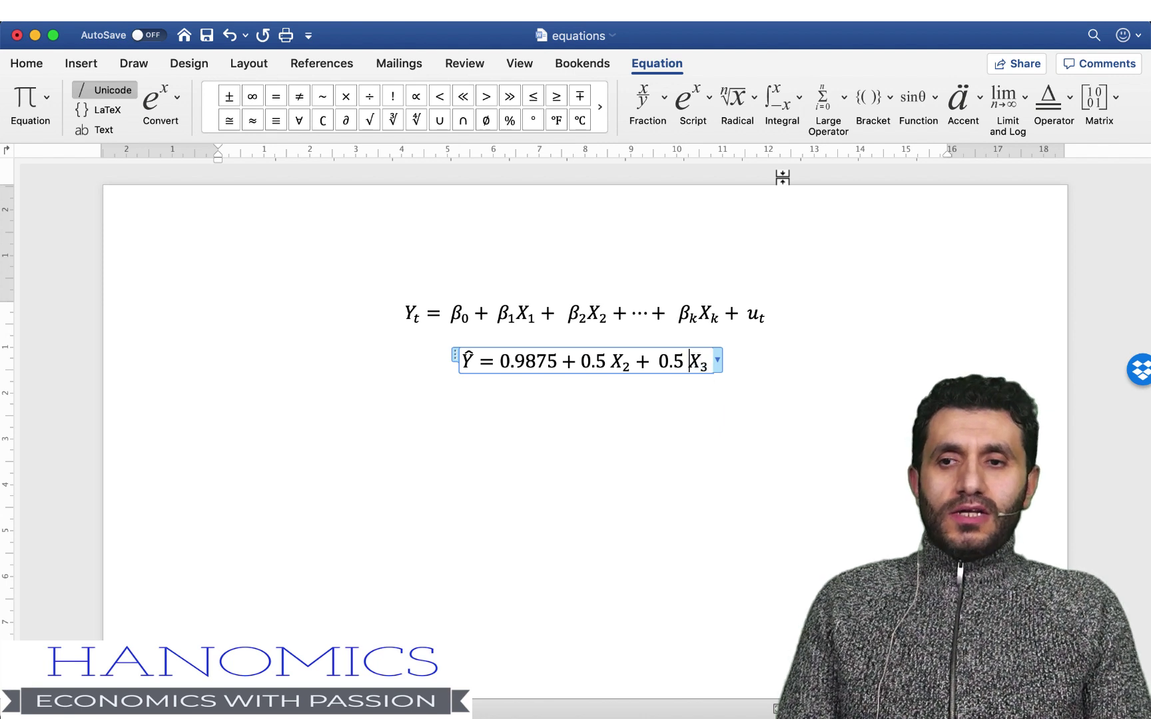
key(shift+Left)
text(7)
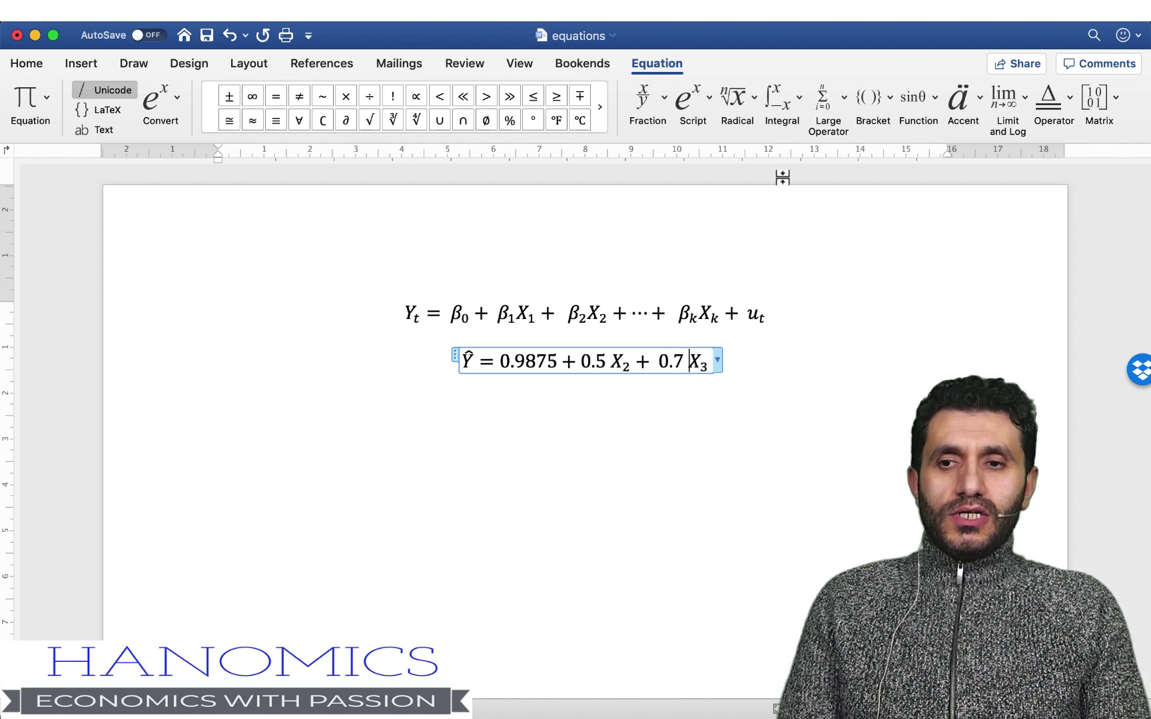
key(Right)
key(Right)
Insert a third equation below with a bar accent over Y, followed by =
click(756, 406)
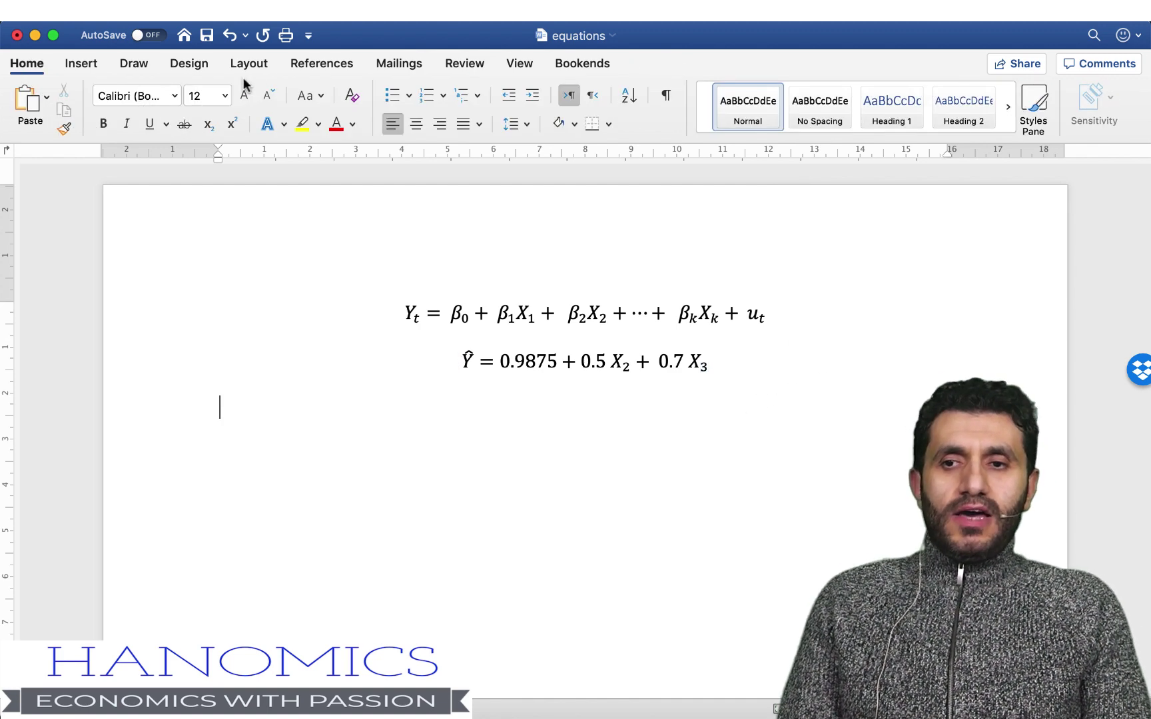
click(78, 64)
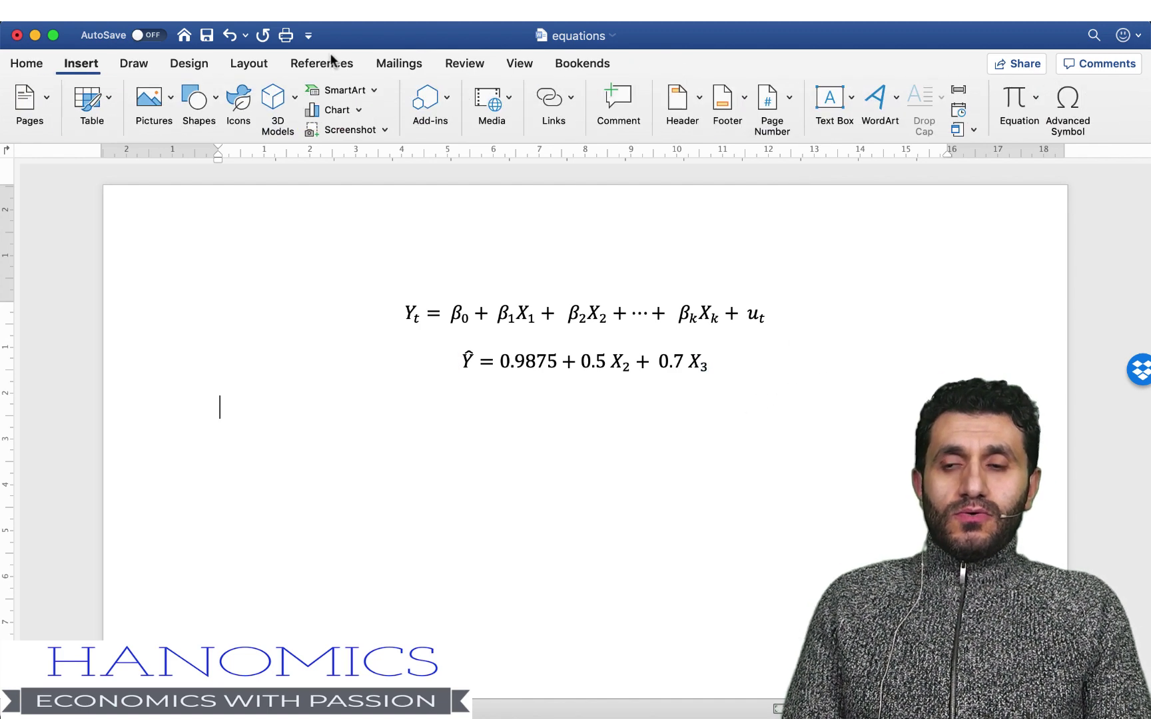
click(1017, 100)
click(954, 106)
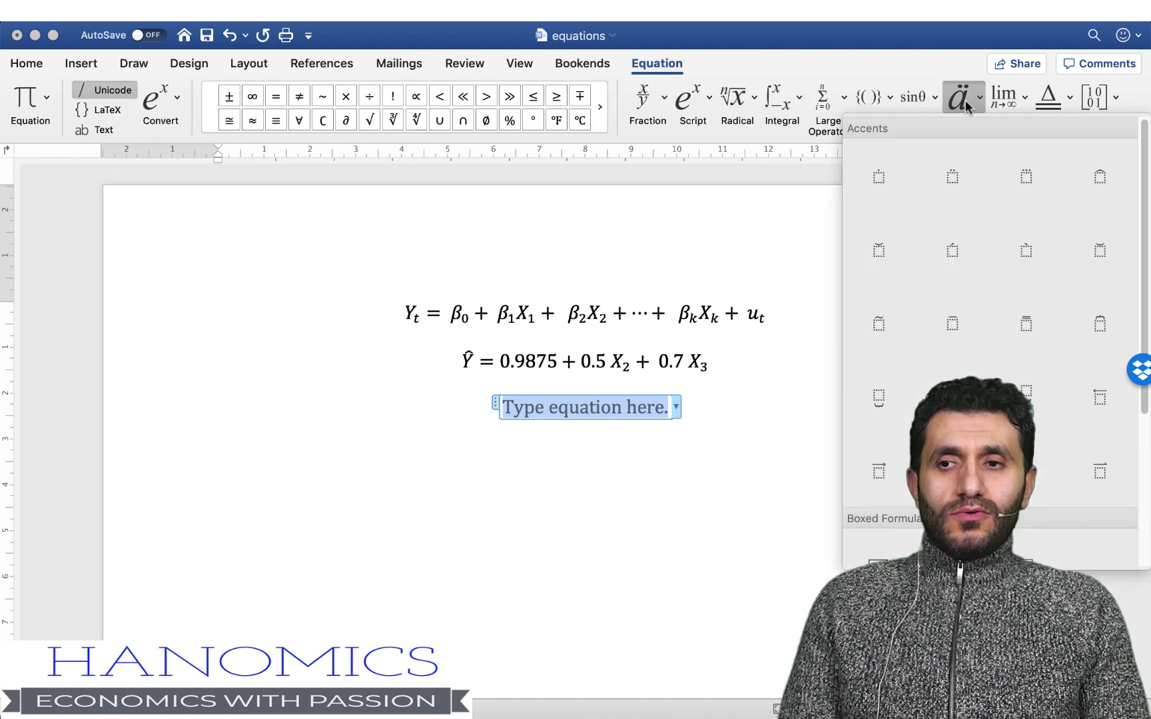
click(952, 324)
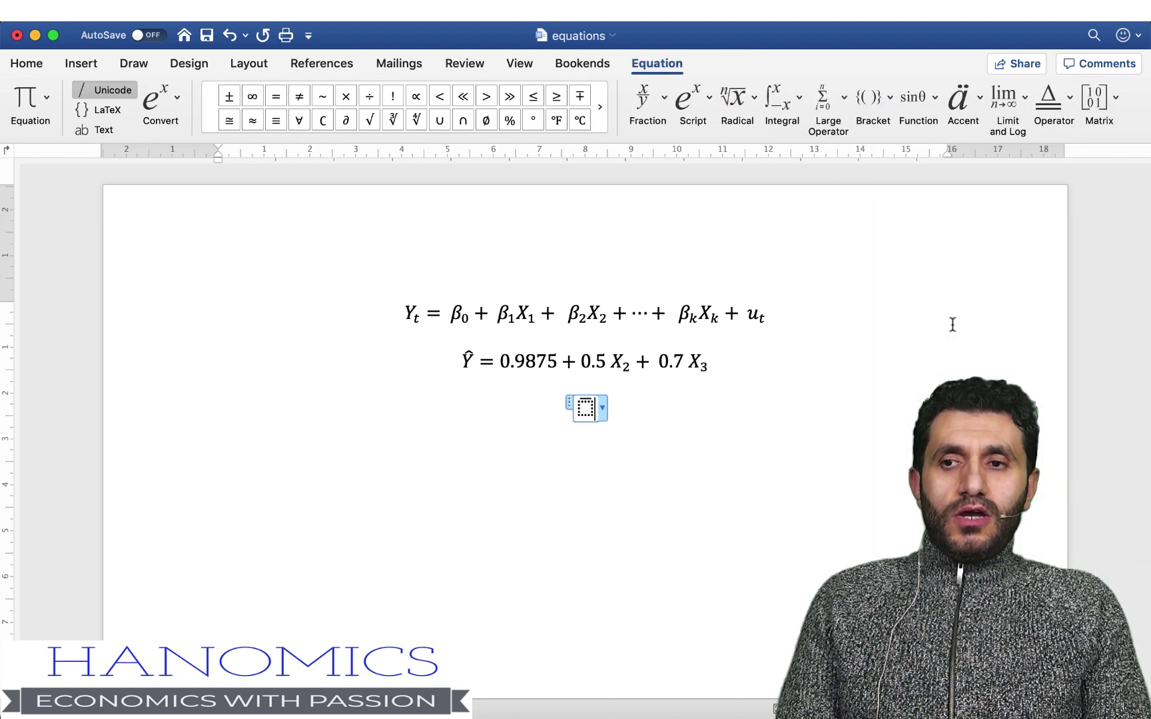
text(y)
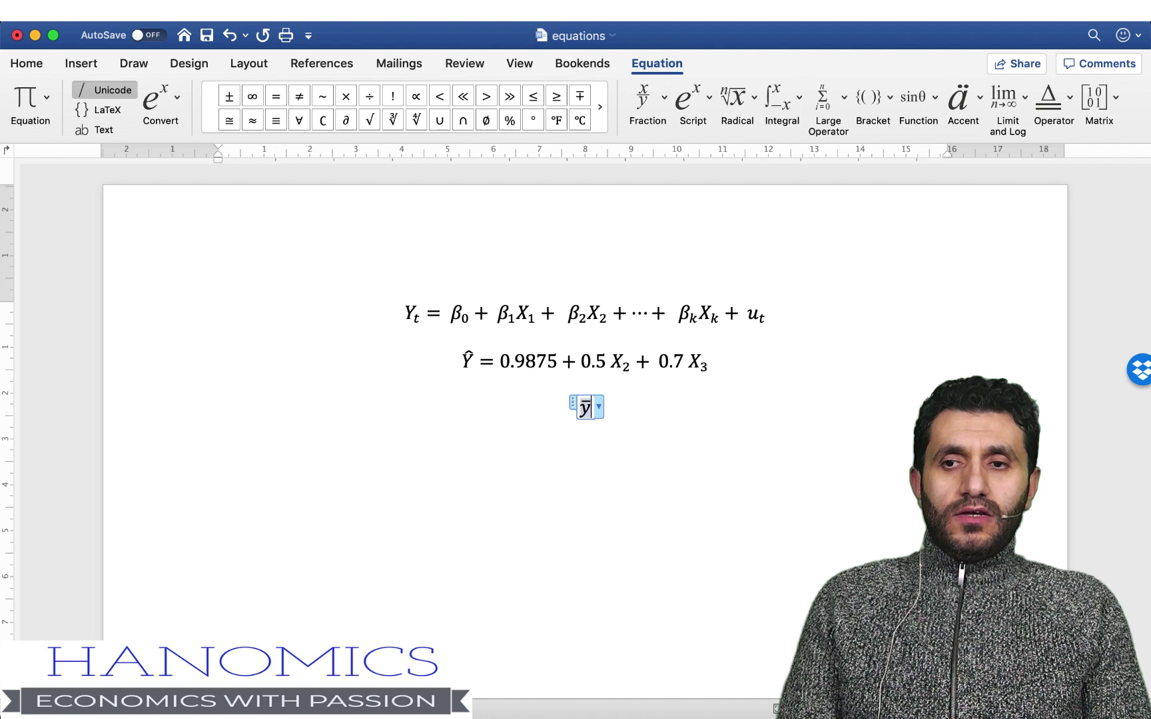
key(BackSpace)
text(Y)
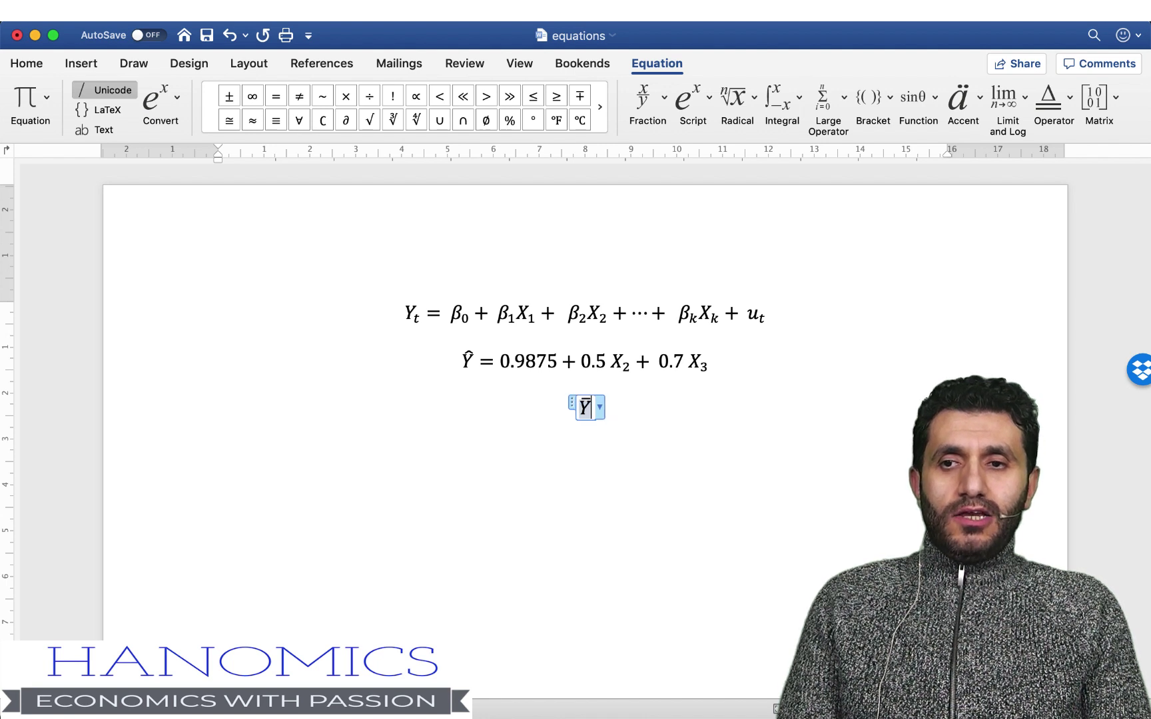
key(Right)
text(=)
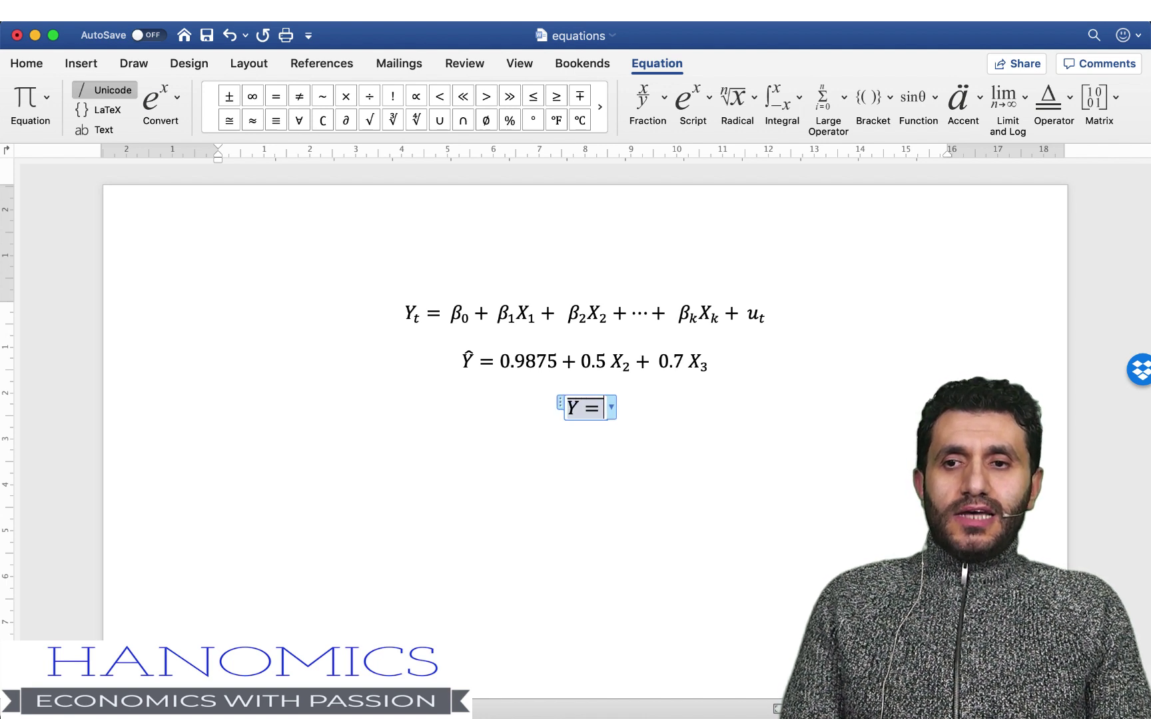
Undo and re-enter the bar-accented Y so the equation reads Ȳ =
key(super+z)
key(BackSpace)
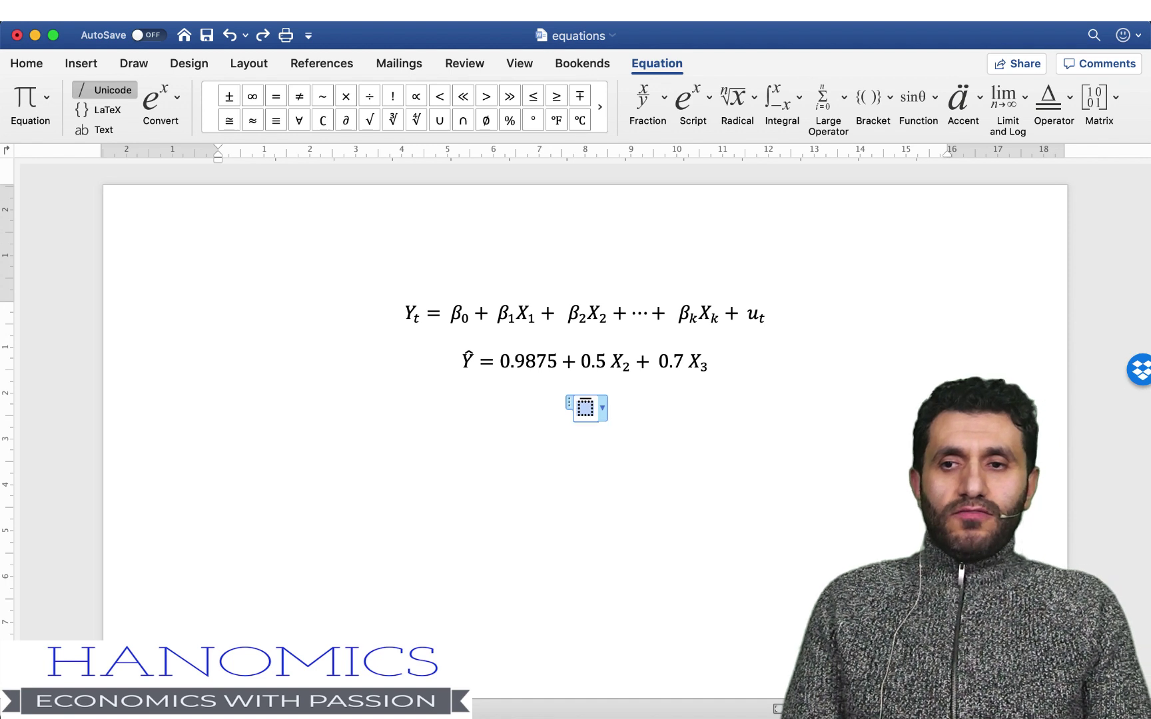
text(Y)
key(Right)
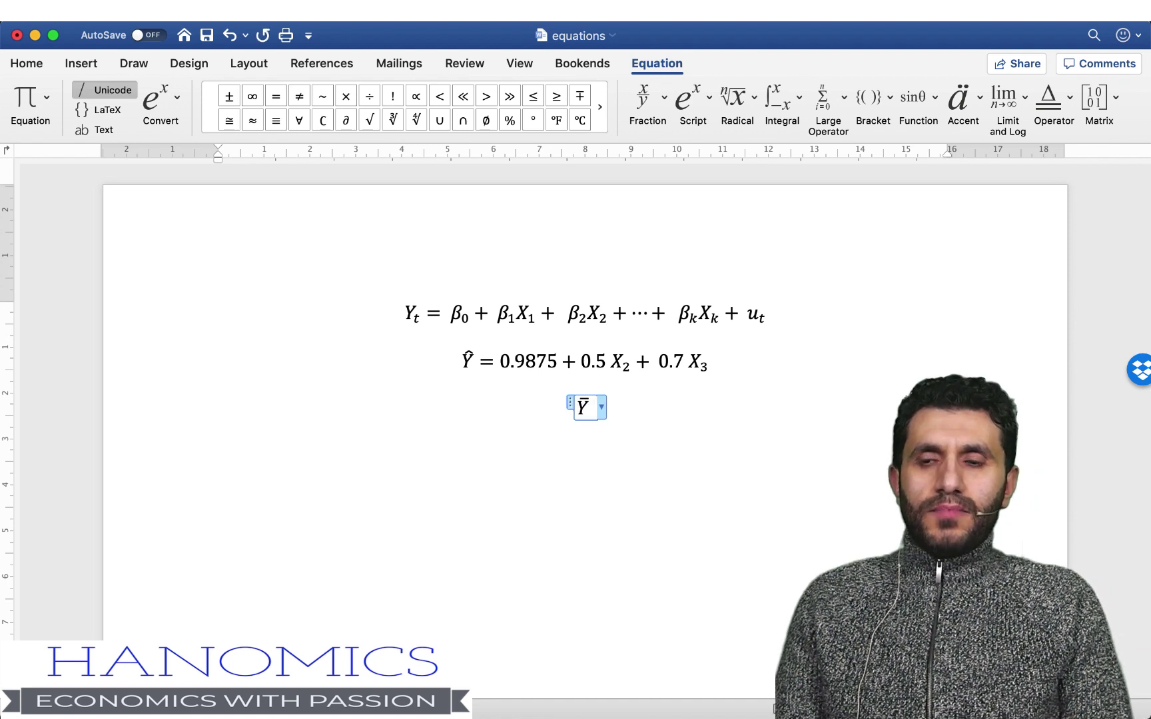
text(=)
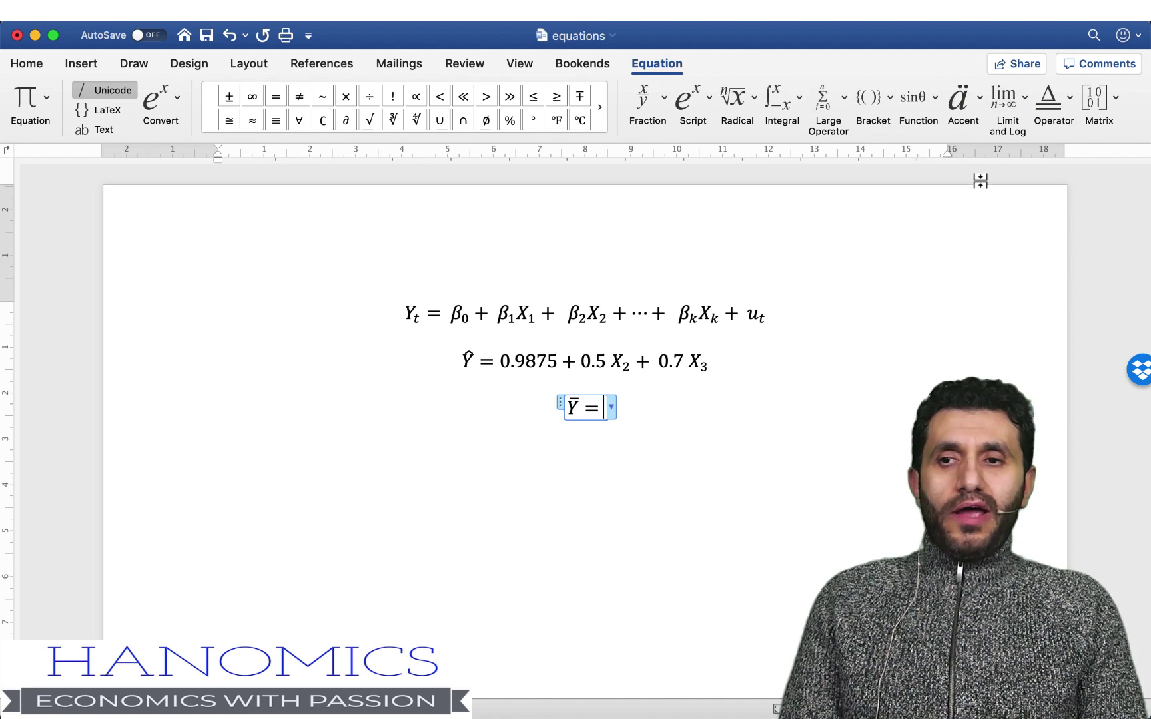
Insert a summation sign after Ȳ = from the Large Operator list
click(954, 105)
click(954, 104)
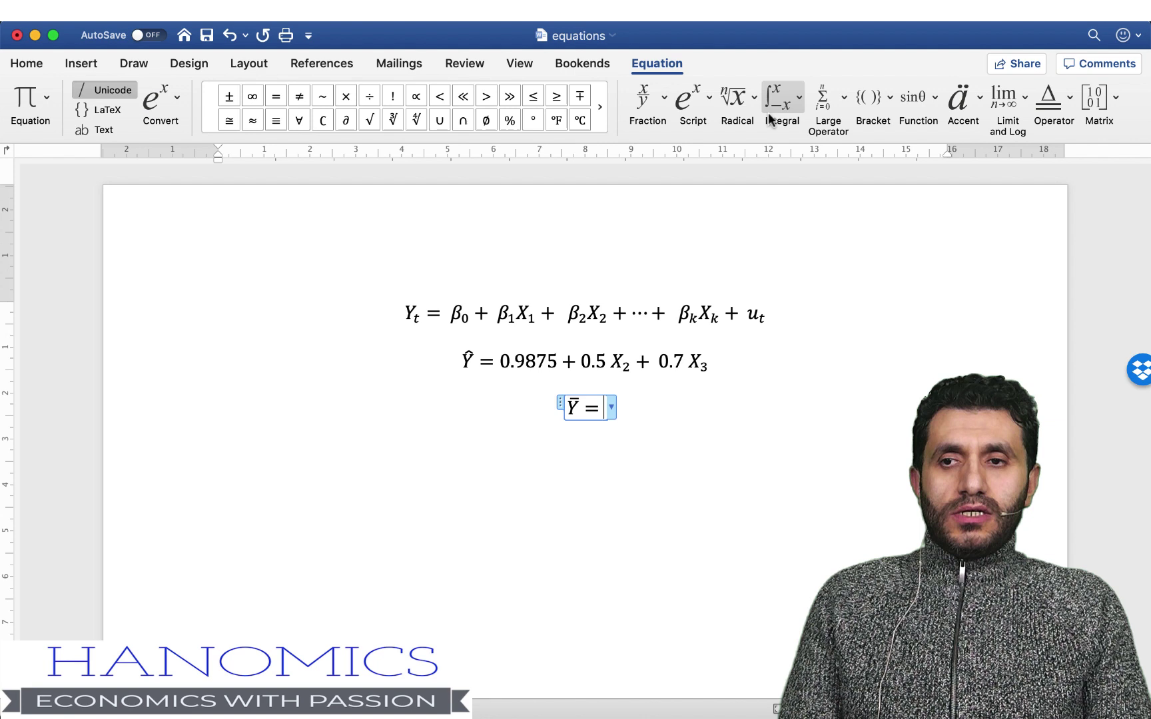
click(818, 111)
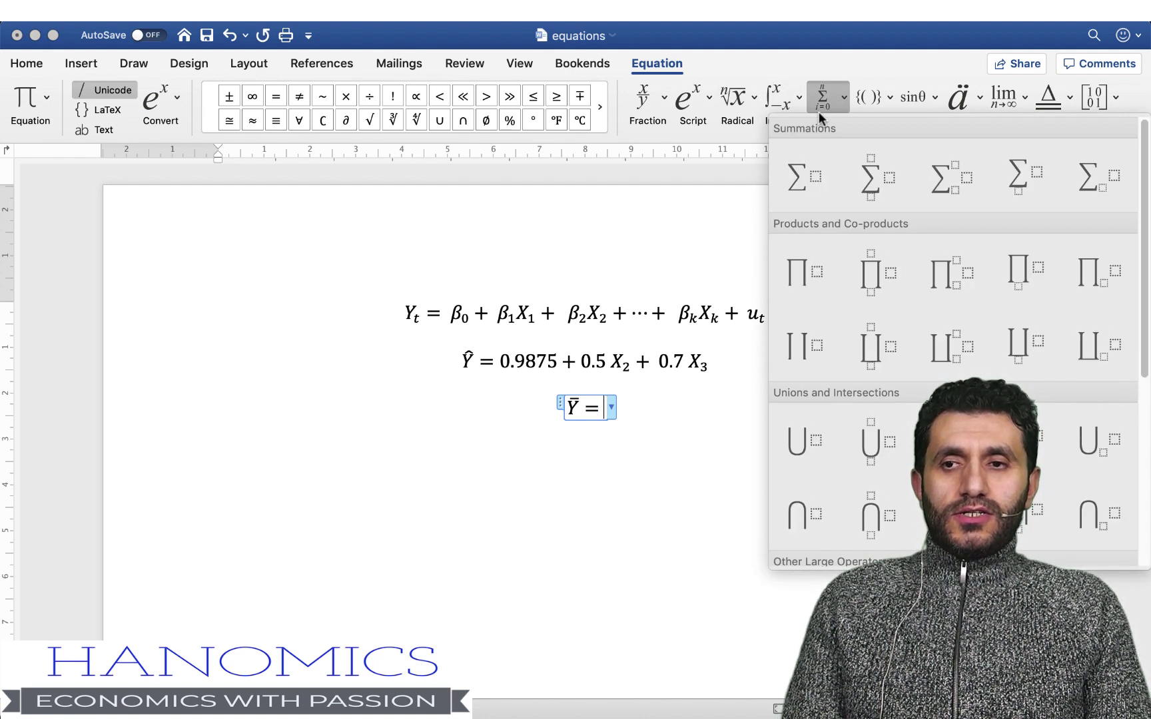
click(804, 174)
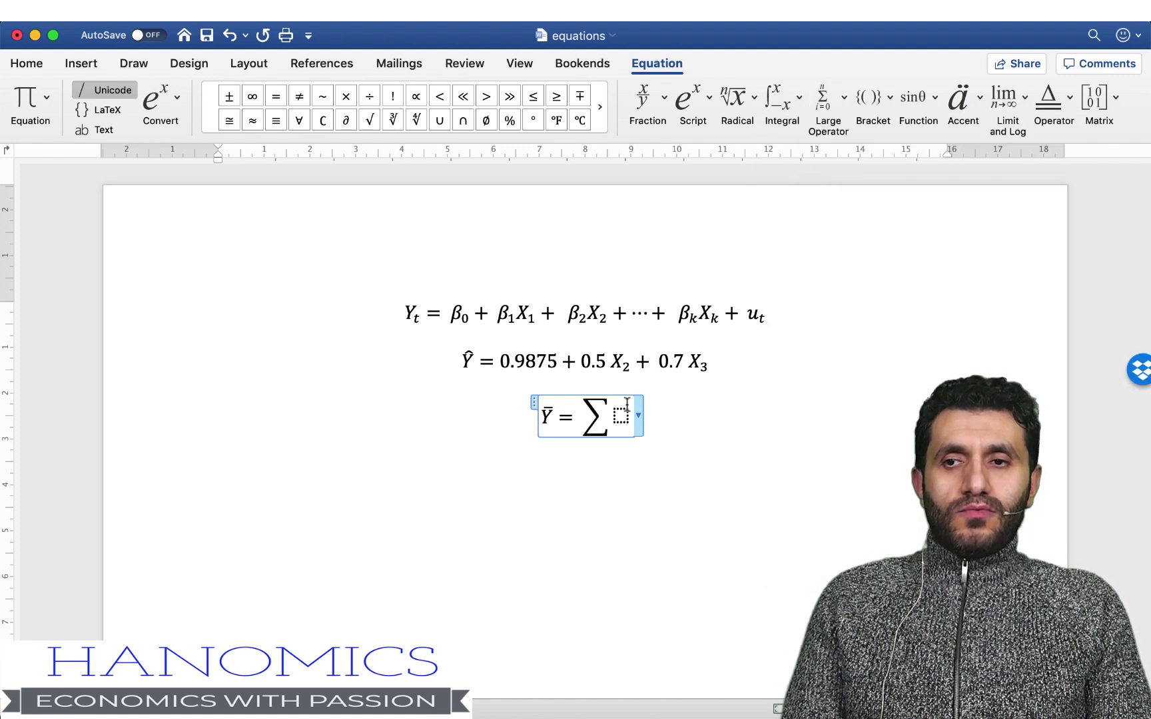
text(Y)
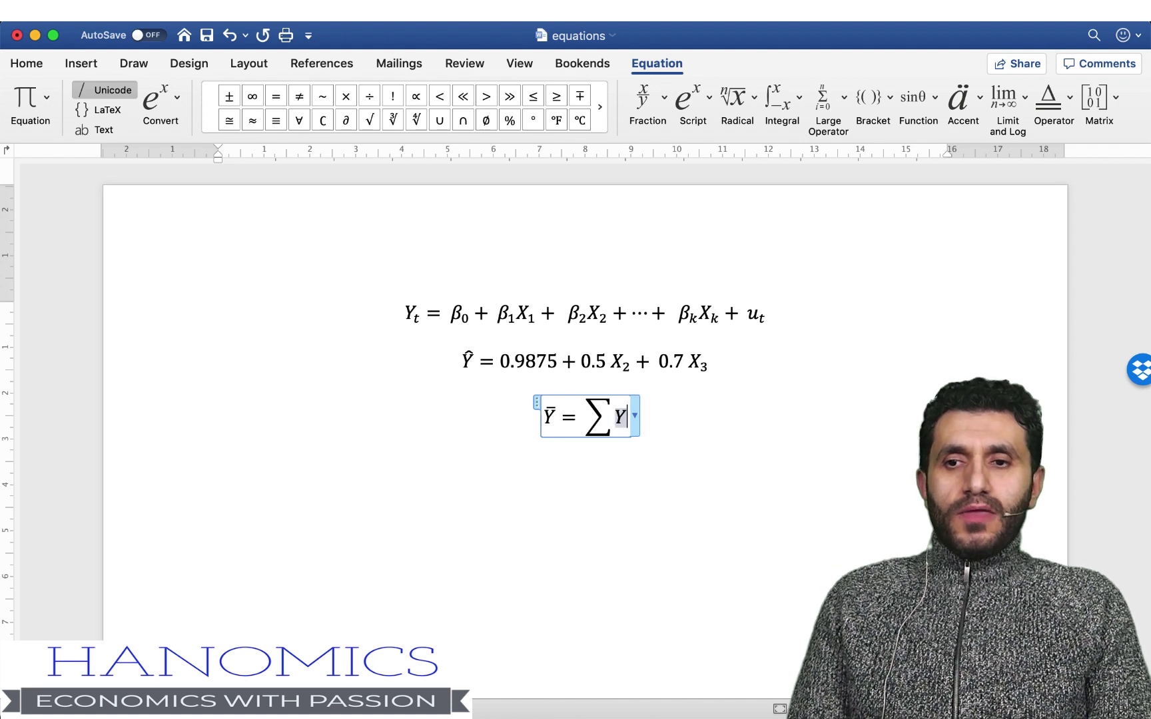
key(BackSpace)
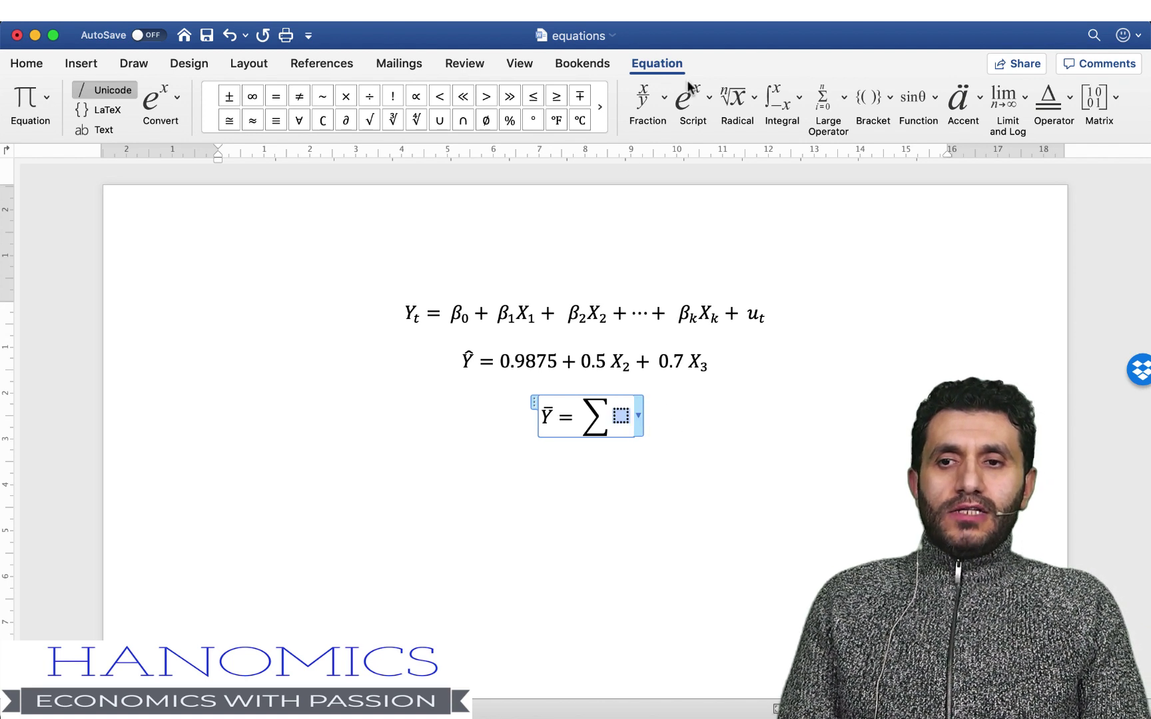
Add the subscripted term Yᵢ after the summation, then return the caret after the equals sign
click(689, 93)
click(766, 185)
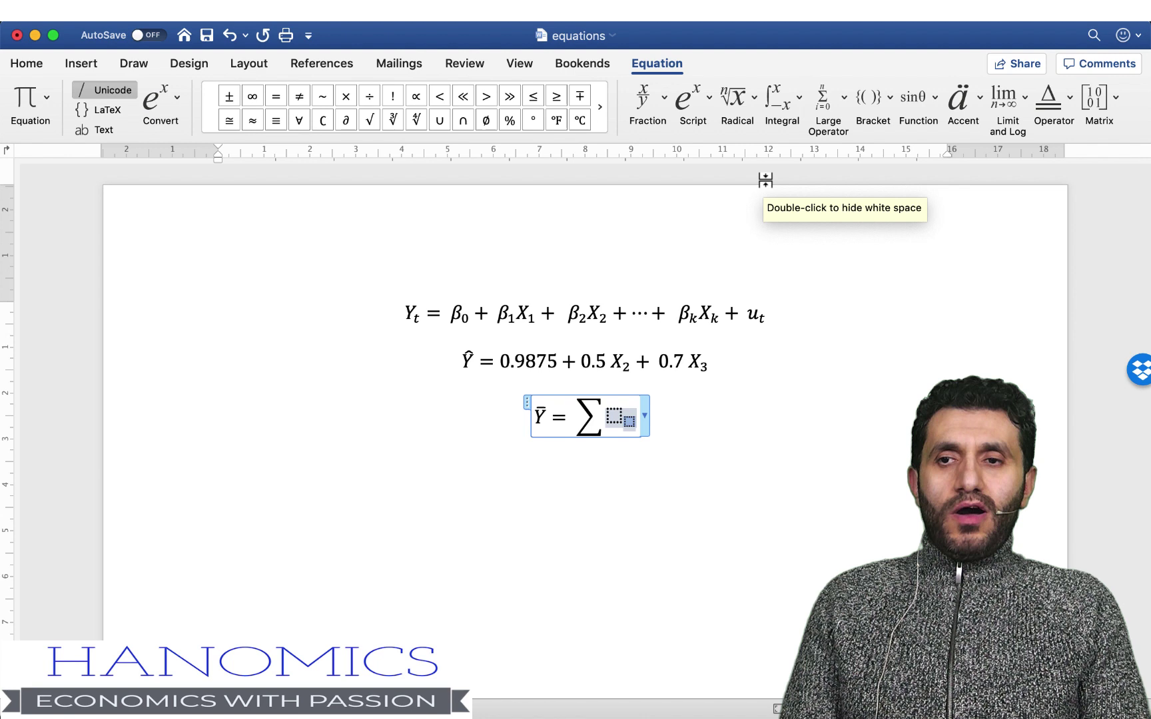
text(Y)
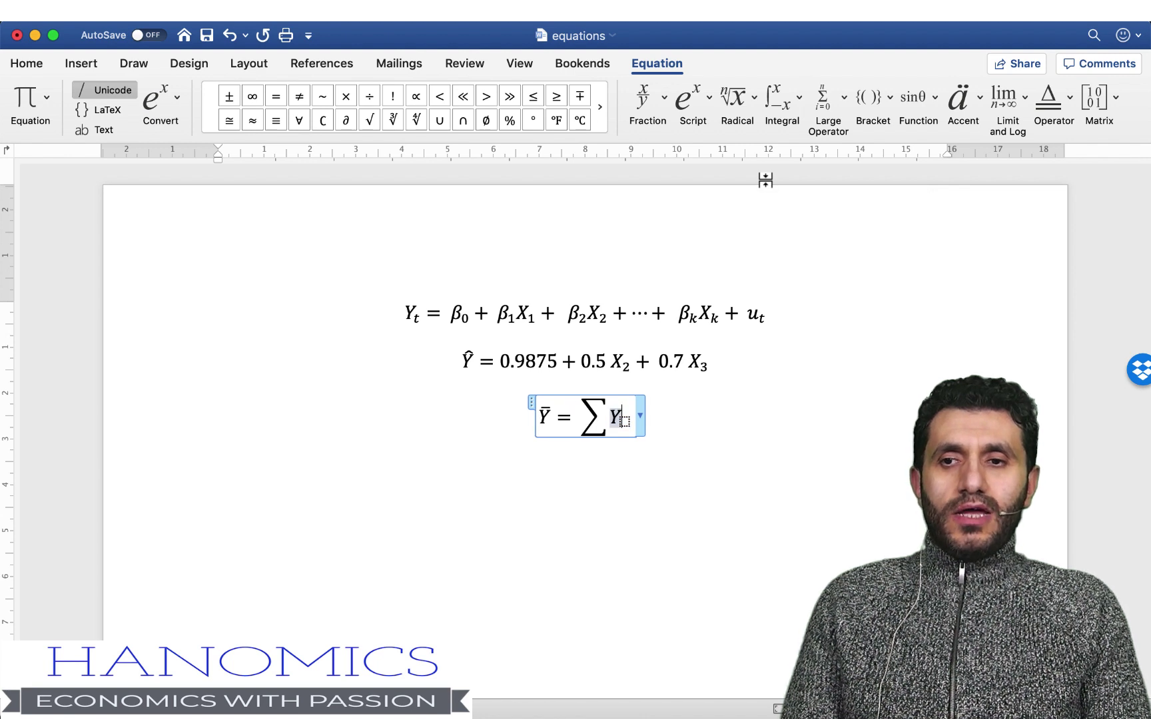
key(Right)
text(i)
key(Left)
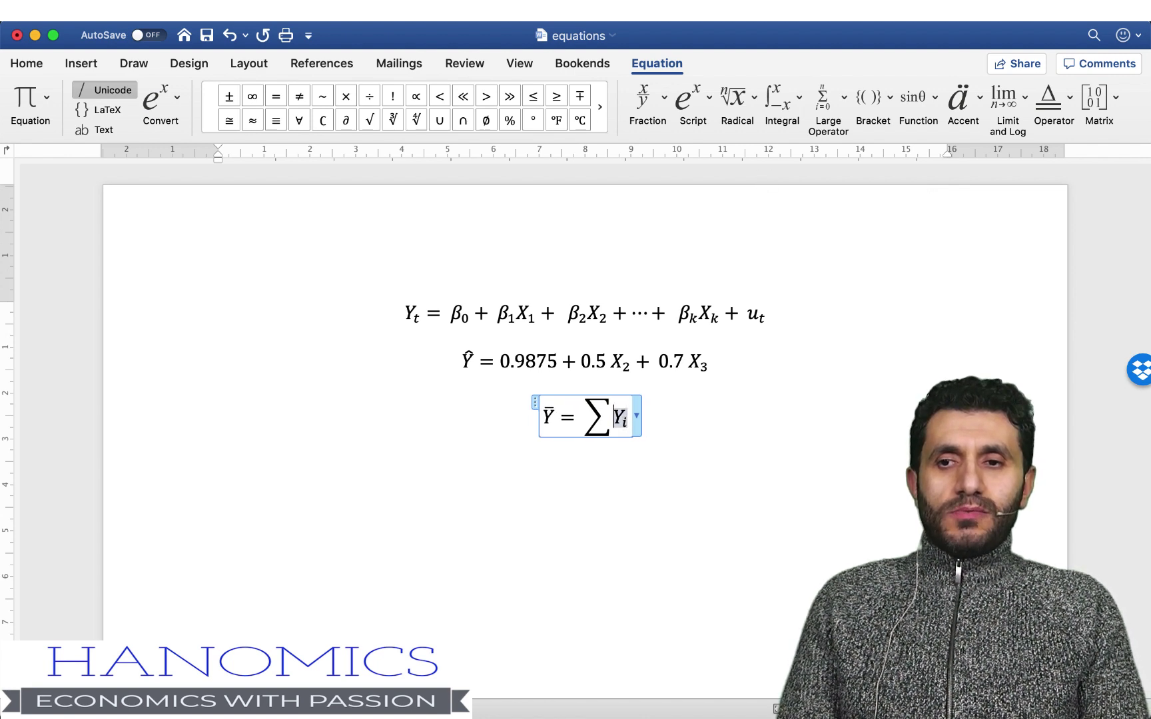
key(Left)
key(Left)
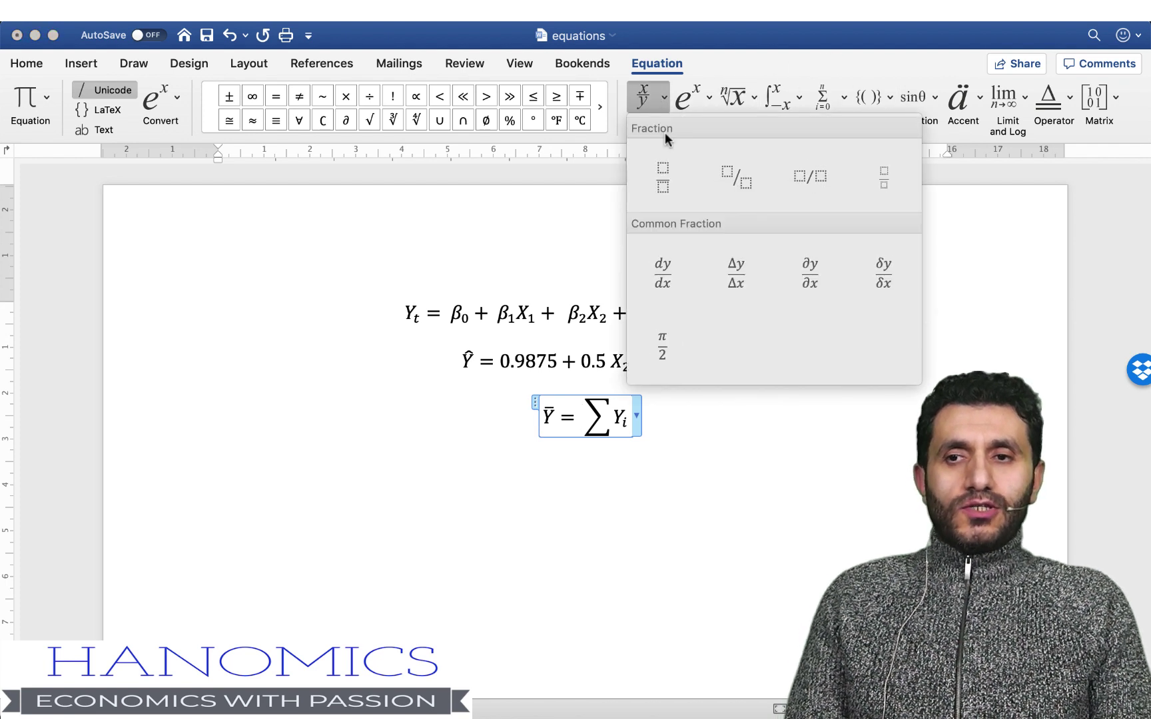
Insert a 1/n stacked fraction before the summation and click outside the equation
click(660, 173)
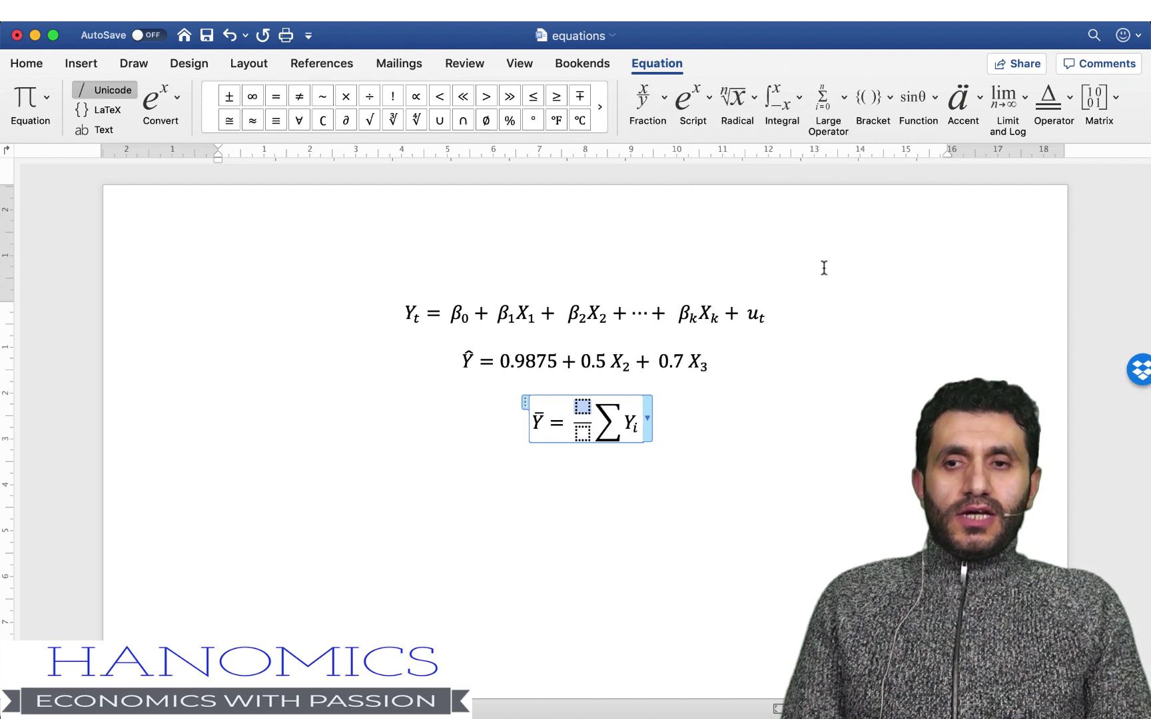
text(1)
key(Down)
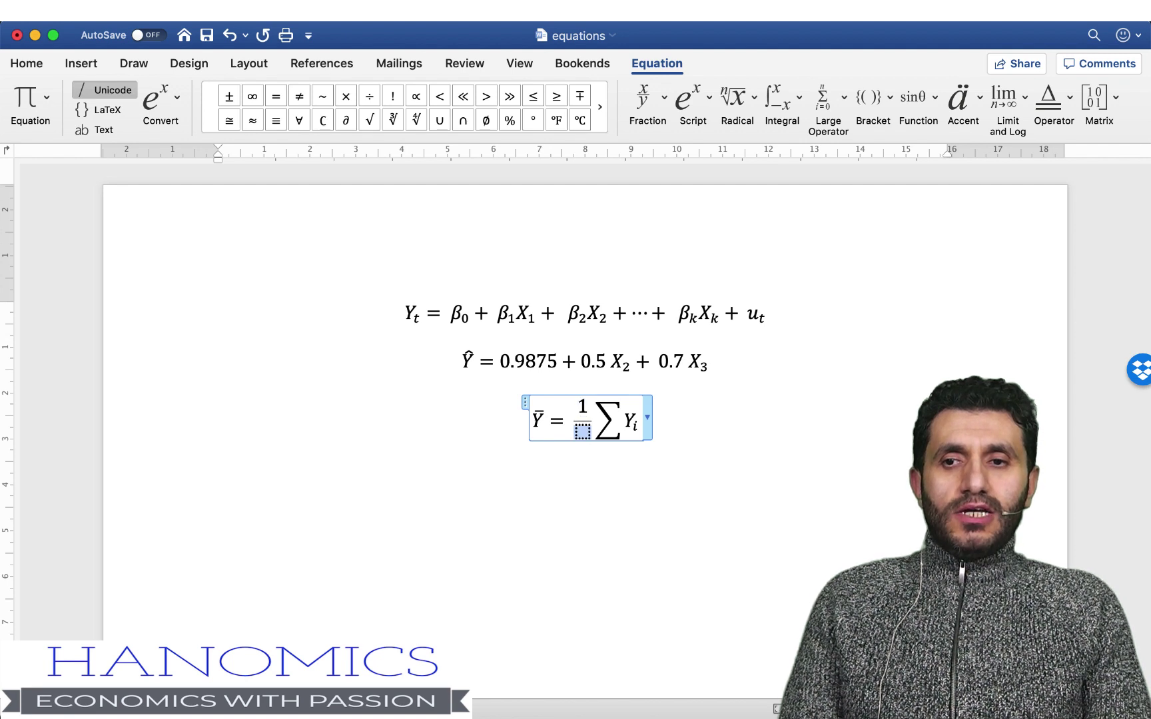
text(n)
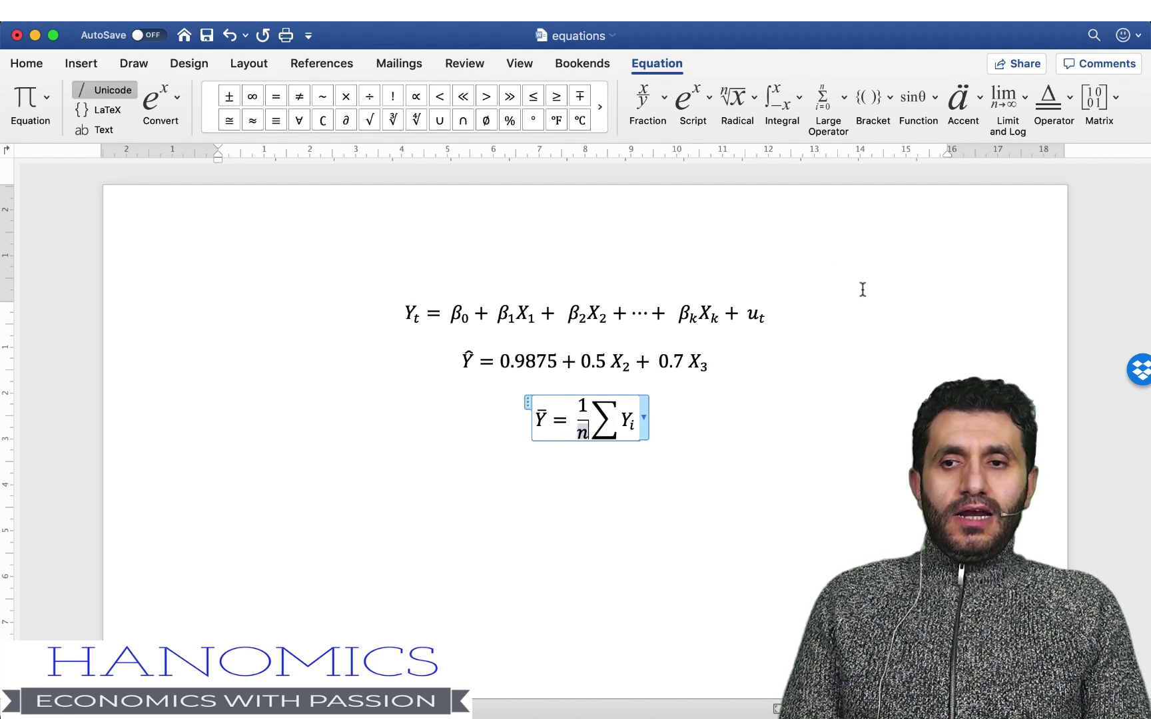
click(719, 403)
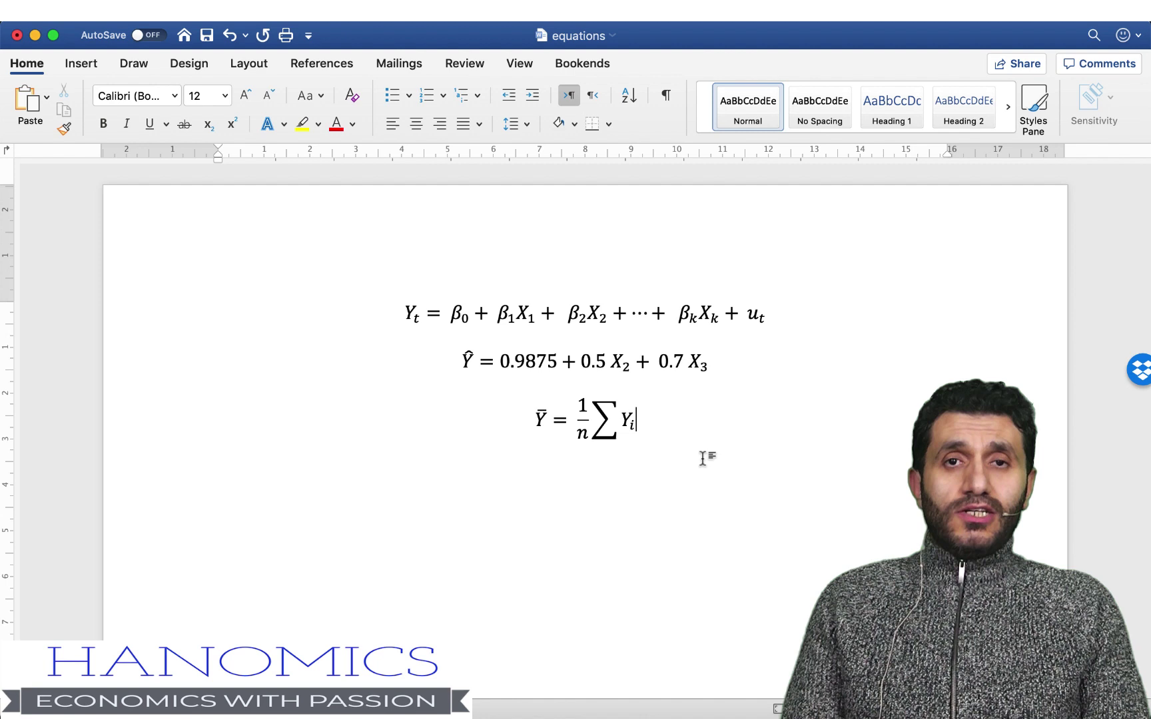